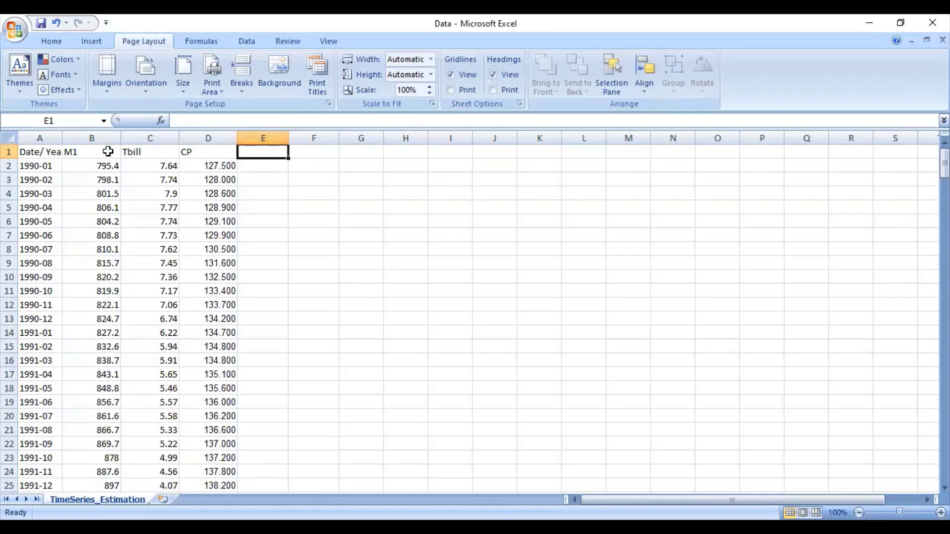
Step: Examine the header cells Date/ Year, M1, Tbill and CP in row 1 of the data sheet
{"action": "left_click", "coordinate": [52, 153]}
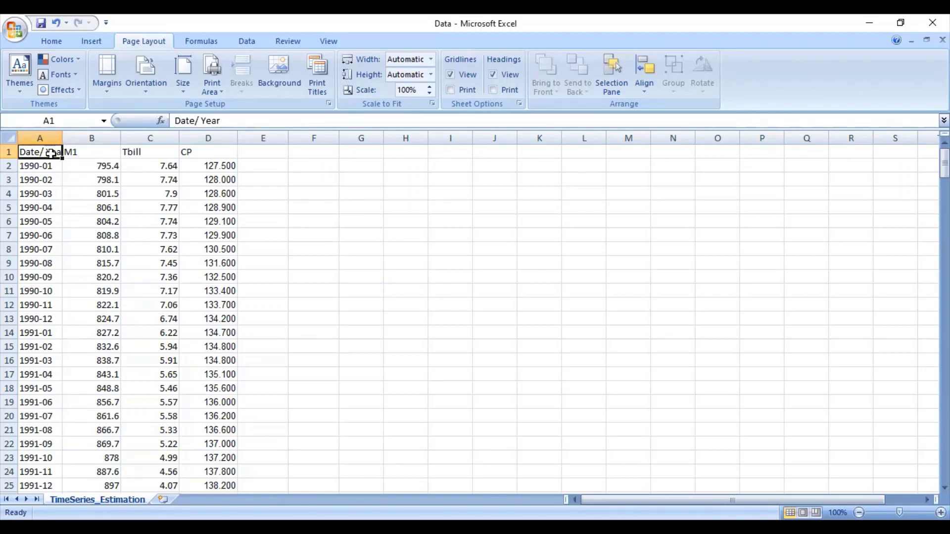
{"action": "left_click", "coordinate": [80, 154]}
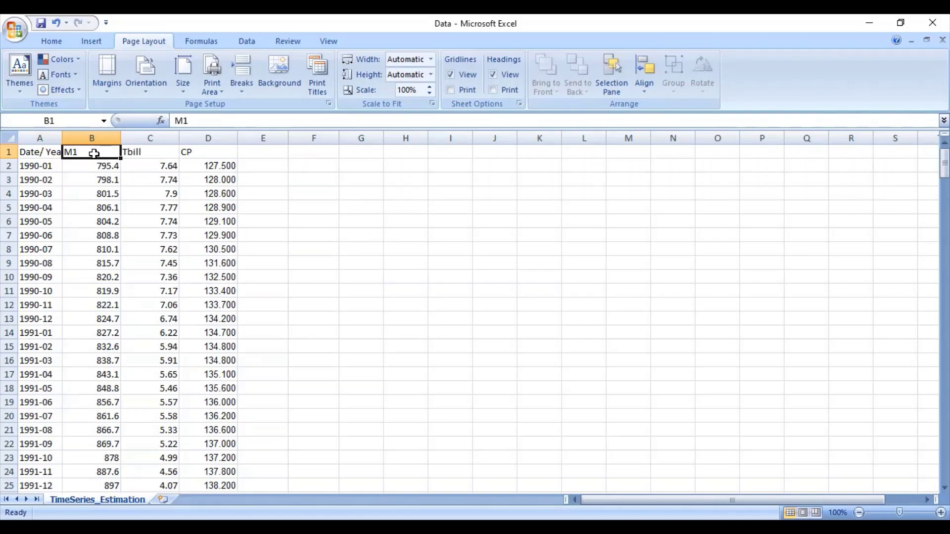
{"action": "left_click", "coordinate": [141, 153]}
{"action": "left_click", "coordinate": [202, 153]}
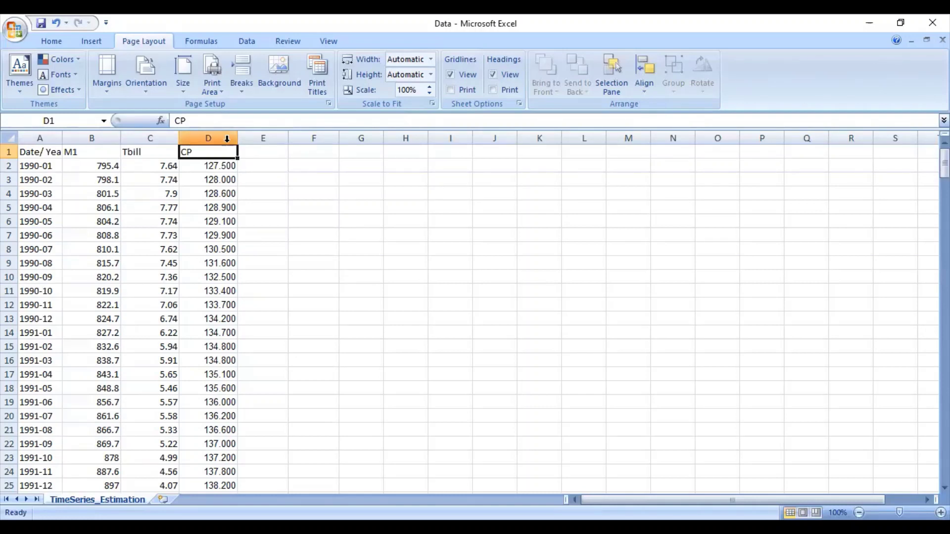
{"action": "left_click", "coordinate": [9, 152]}
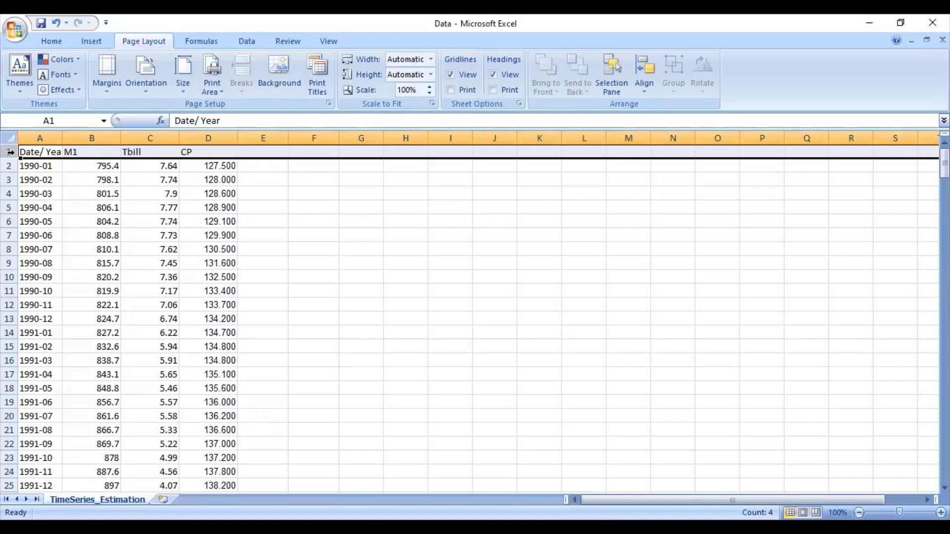
{"action": "left_click", "coordinate": [39, 152]}
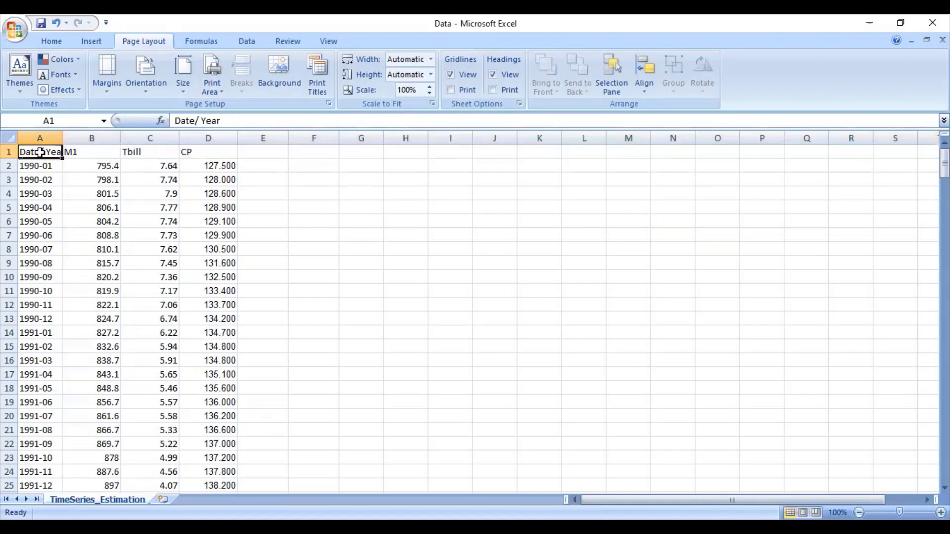
{"action": "left_click", "coordinate": [79, 152]}
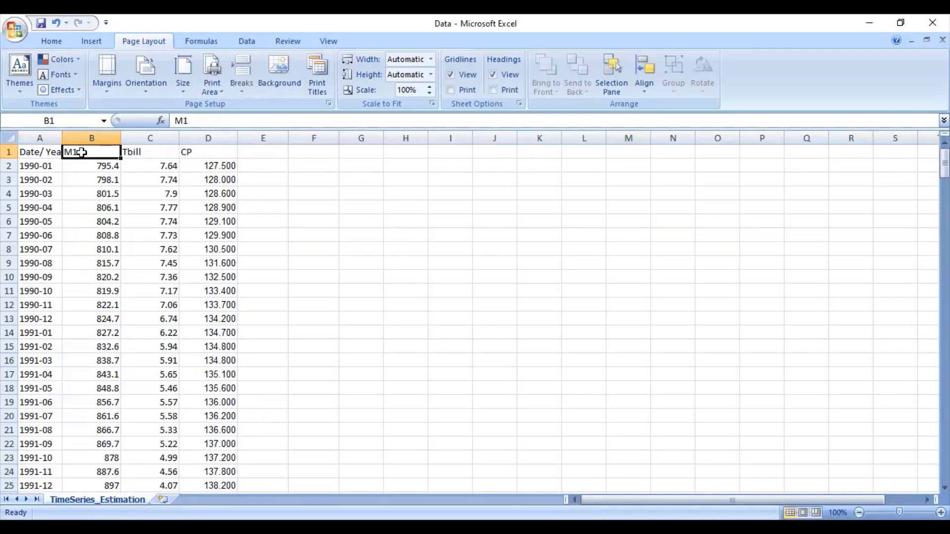
{"action": "left_click", "coordinate": [138, 153]}
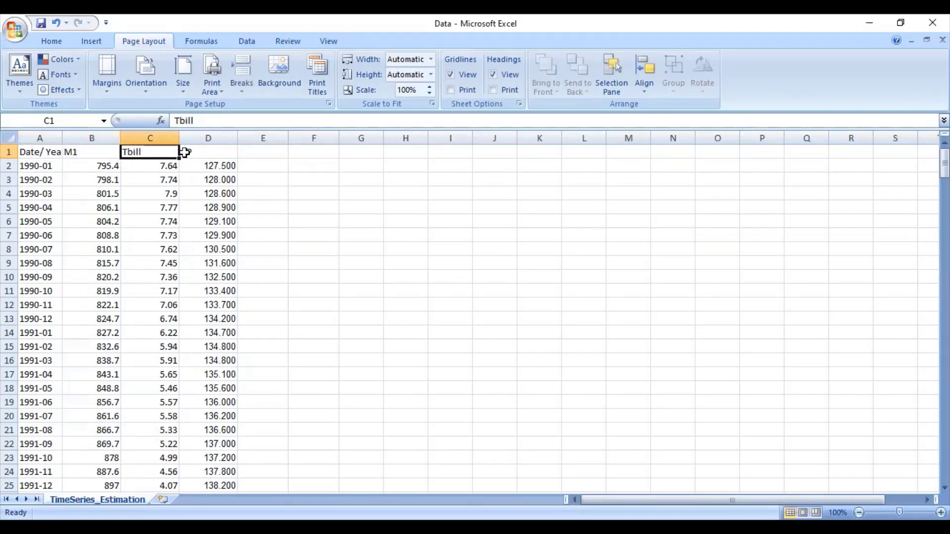
{"action": "left_click", "coordinate": [187, 151]}
Step: Add the variable headings M3 in cell E1 and CD in cell F1
{"action": "left_click", "coordinate": [257, 155]}
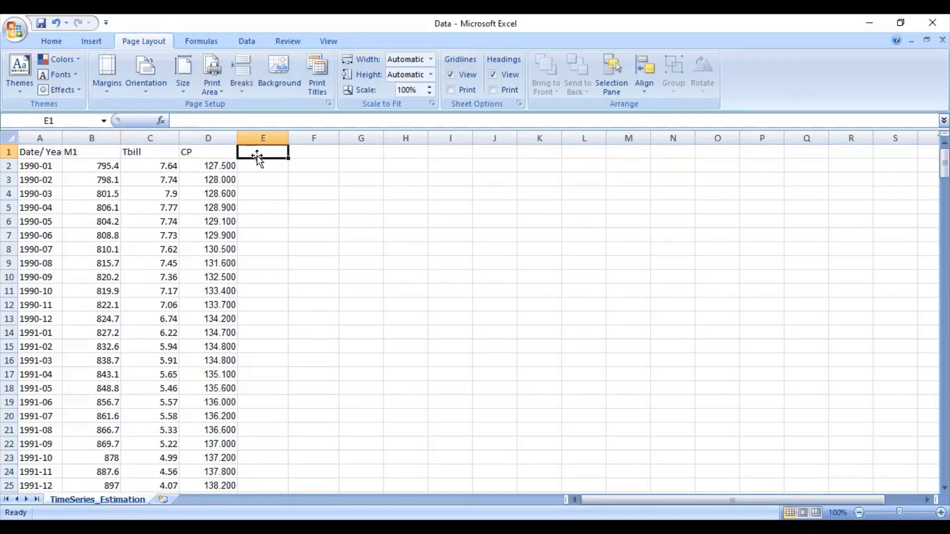
{"action": "double_click", "coordinate": [258, 154]}
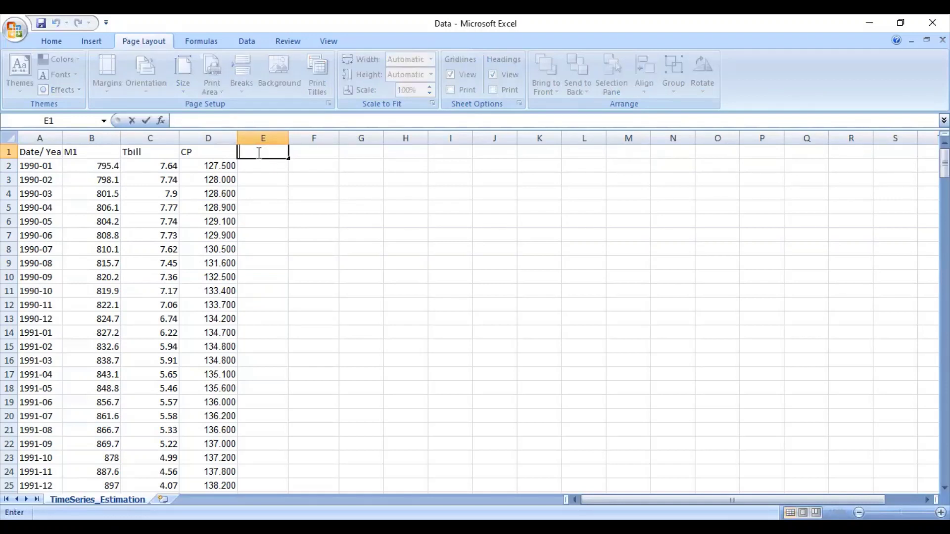
{"action": "type", "text": "m"}
{"action": "key", "text": "BackSpace"}
{"action": "type", "text": "M3"}
{"action": "left_click", "coordinate": [306, 152]}
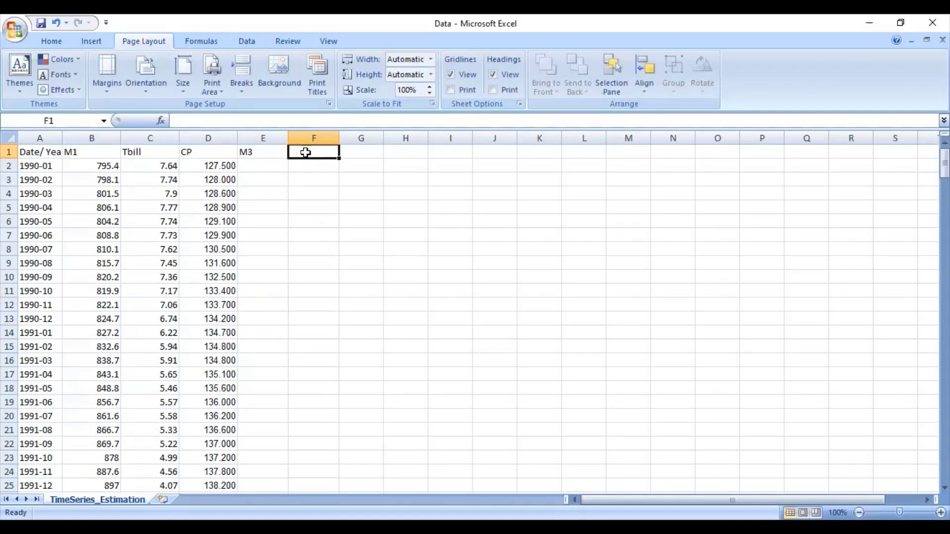
{"action": "type", "text": "CD"}
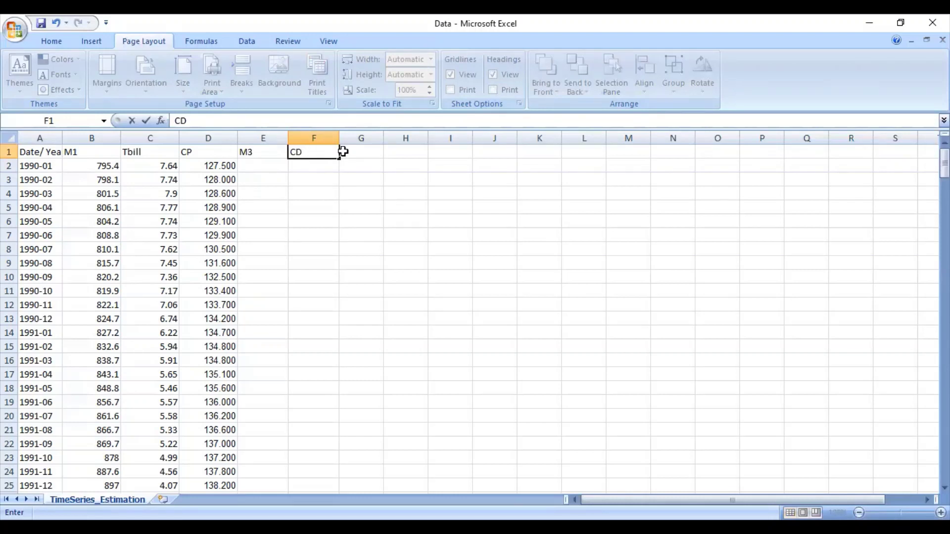
{"action": "left_click", "coordinate": [373, 151]}
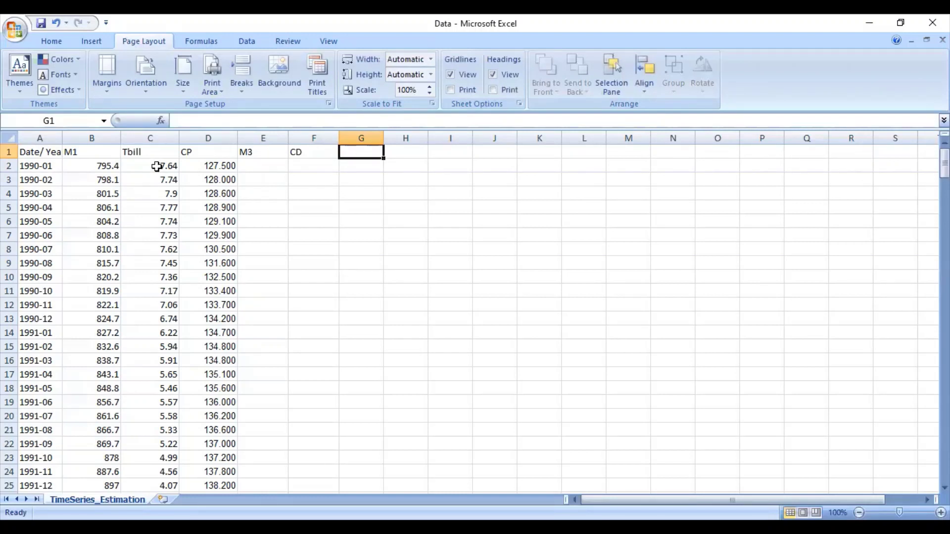
Step: Inspect how the year and month are written in the 1990 date entries in cells A2, A3, A4 and A13
{"action": "left_click", "coordinate": [36, 166]}
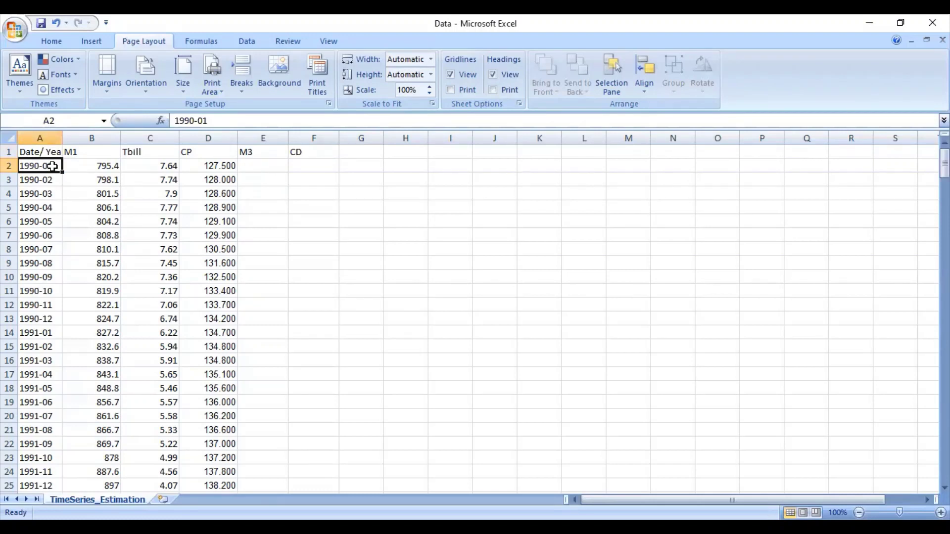
{"action": "double_click", "coordinate": [52, 166]}
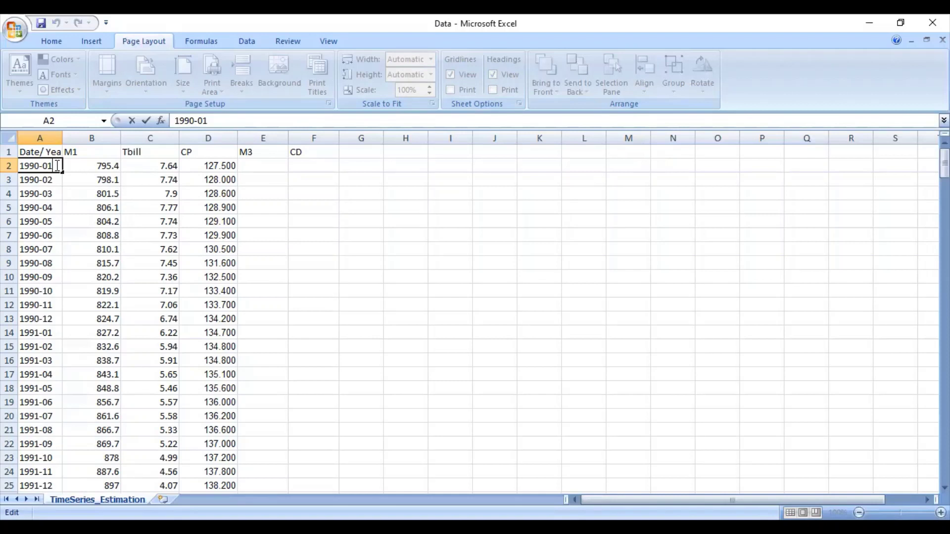
{"action": "double_click", "coordinate": [49, 167]}
{"action": "left_click", "coordinate": [47, 181]}
{"action": "double_click", "coordinate": [53, 181]}
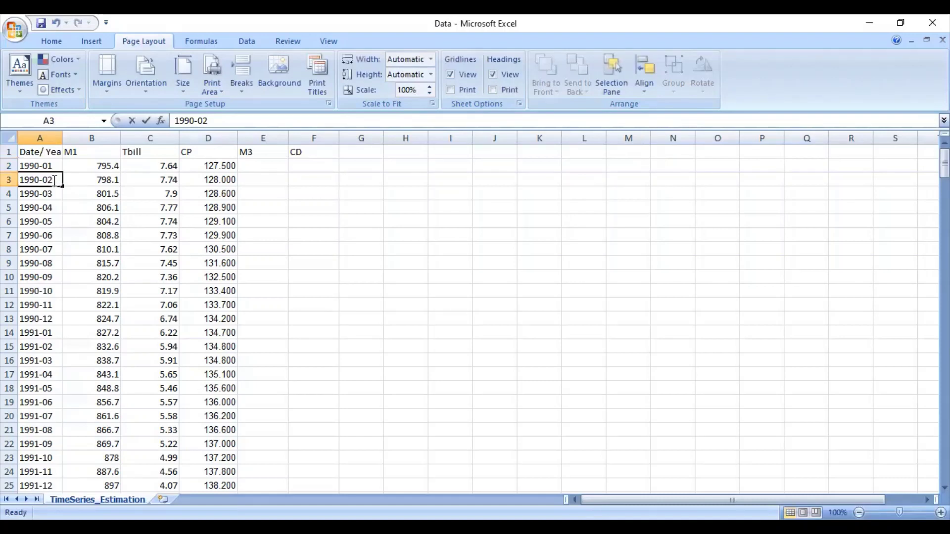
{"action": "left_click_drag", "start_coordinate": [54, 181], "coordinate": [41, 181]}
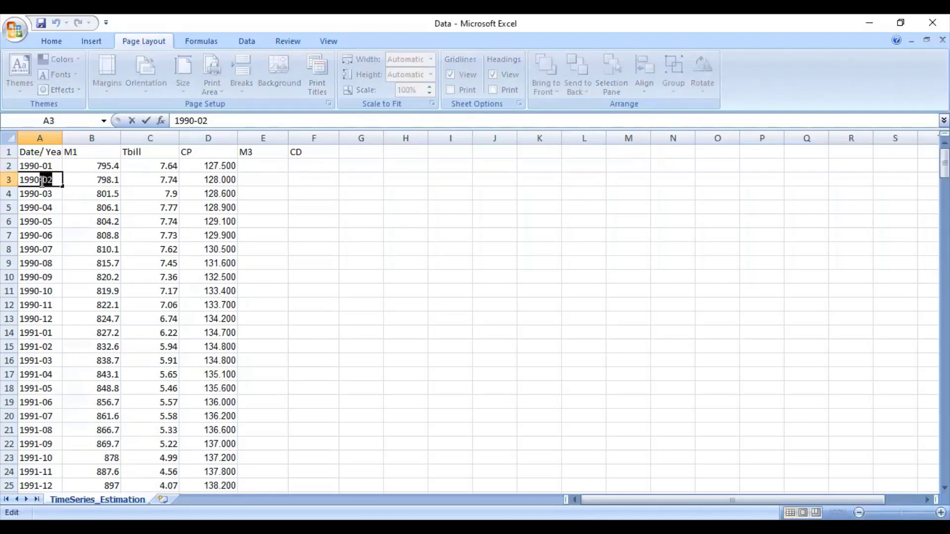
{"action": "left_click", "coordinate": [47, 194]}
{"action": "double_click", "coordinate": [51, 194]}
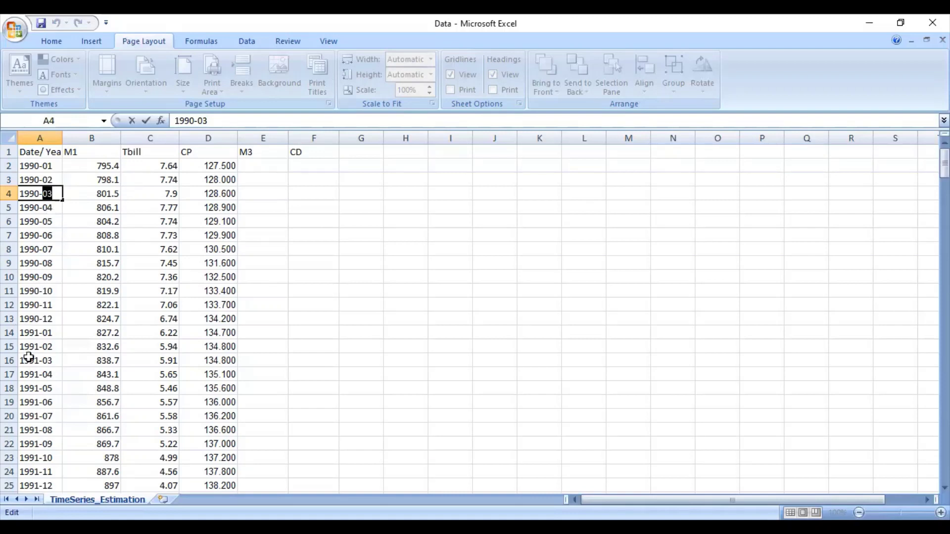
{"action": "left_click", "coordinate": [49, 322]}
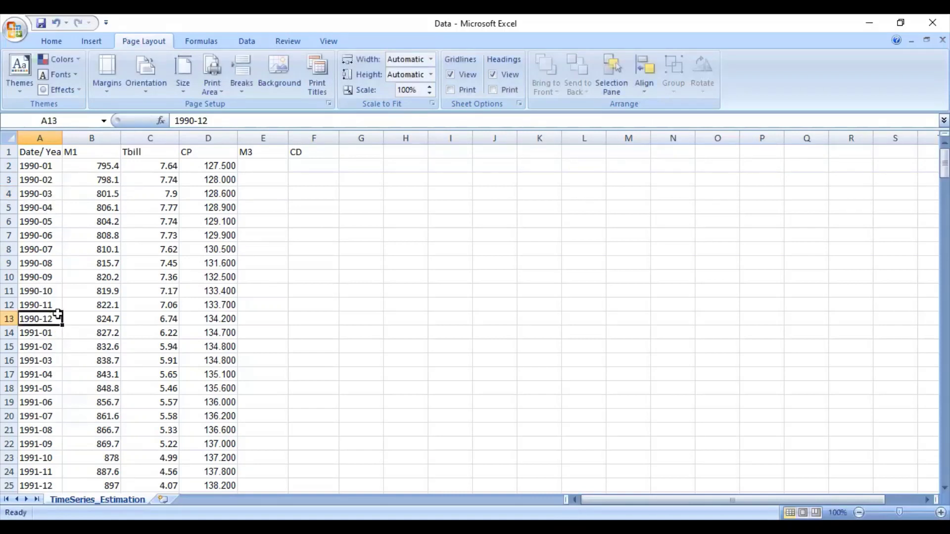
Step: Select the twelve monthly records of 1990 across all four data columns, range A2:D13
{"action": "left_click", "coordinate": [37, 165]}
{"action": "key", "text": "shift+Right"}
{"action": "key", "text": "shift+Right"}
{"action": "key", "text": "shift+Right"}
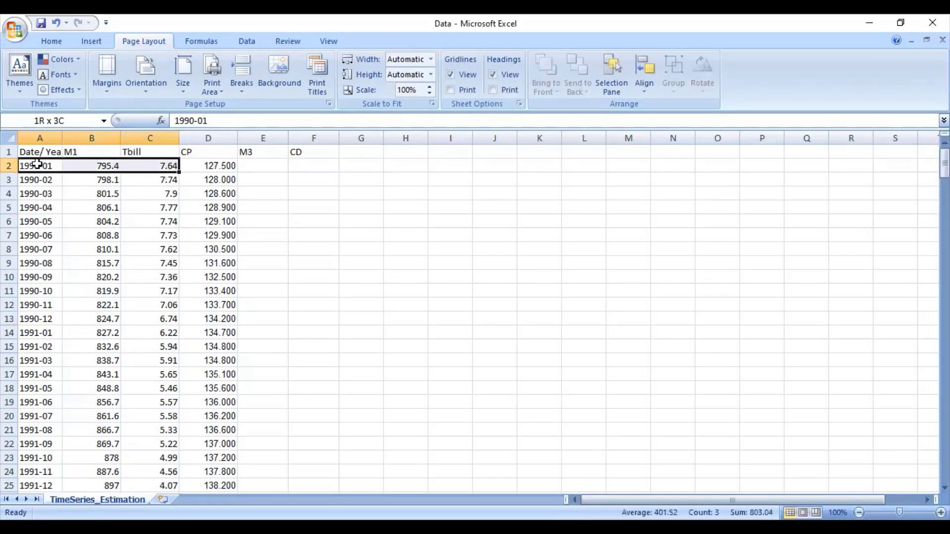
{"action": "key", "text": "shift+Down"}
{"action": "key", "text": "shift+Down"}
{"action": "key", "text": "shift+Down"}
{"action": "key", "text": "shift+Down"}
{"action": "key", "text": "shift+Down"}
{"action": "key", "text": "shift+Down"}
{"action": "key", "text": "shift+Down"}
{"action": "key", "text": "shift+Down"}
{"action": "key", "text": "shift+Down"}
{"action": "key", "text": "shift+Down"}
{"action": "key", "text": "shift+Down"}
{"action": "key", "text": "shift+Down"}
{"action": "key", "text": "shift+Down"}
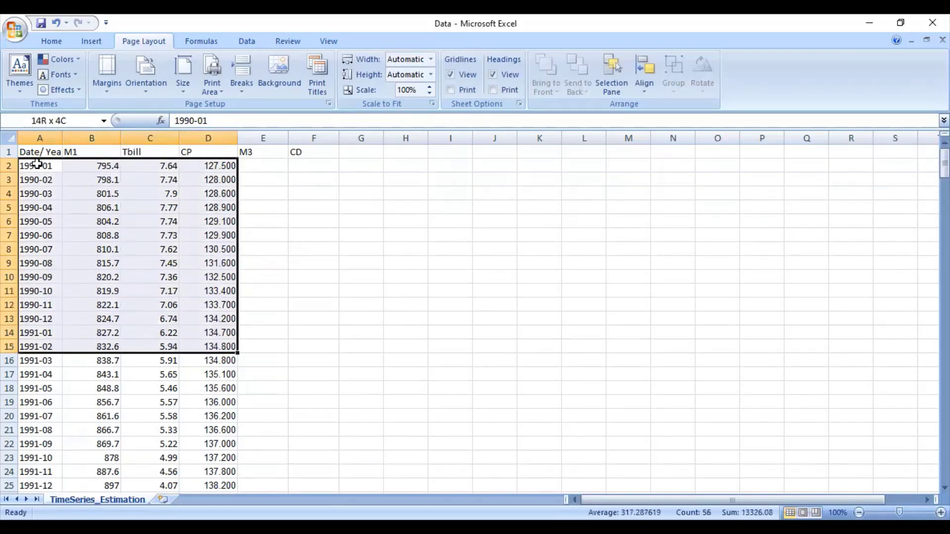
{"action": "key", "text": "shift+Up"}
{"action": "key", "text": "shift+Up"}
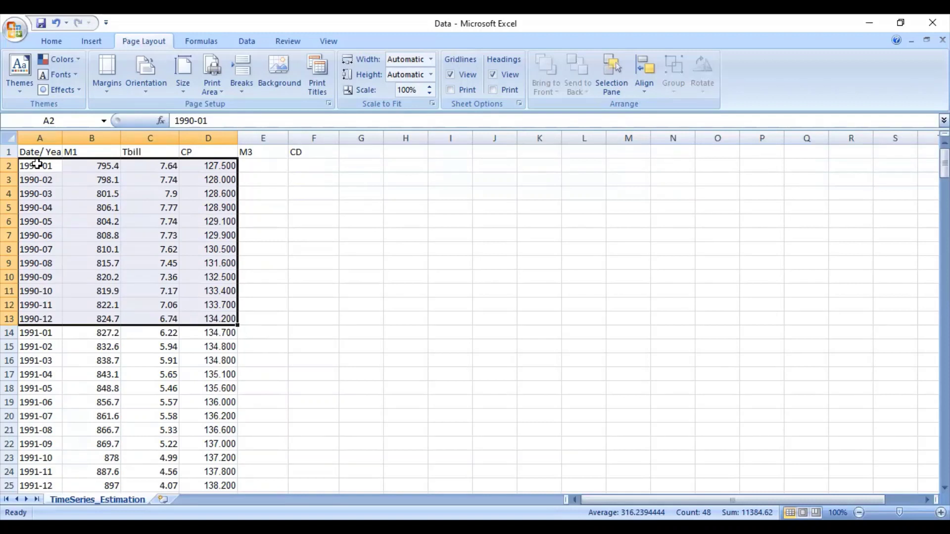
Step: Inspect the year and month parts of the 1991-01 date entry in cell A14 without changing it
{"action": "left_click", "coordinate": [27, 333]}
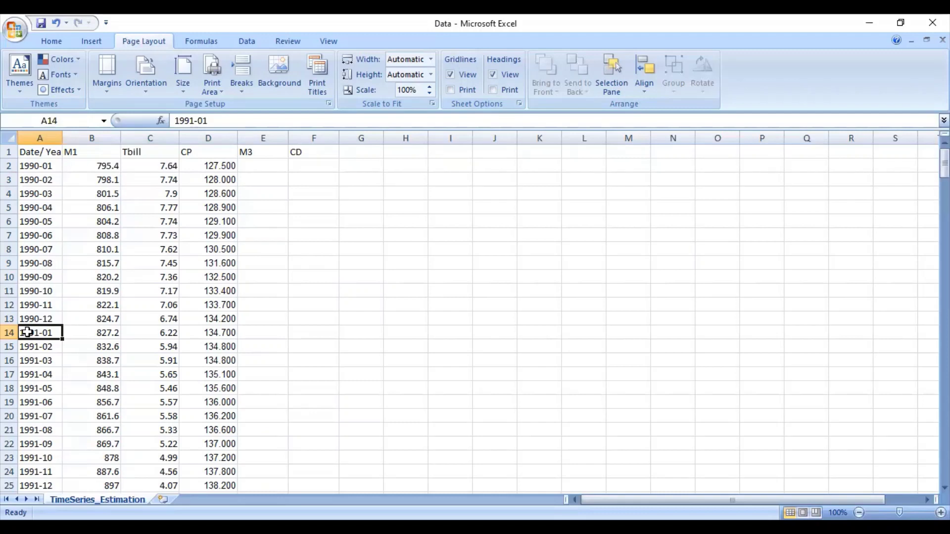
{"action": "double_click", "coordinate": [27, 332]}
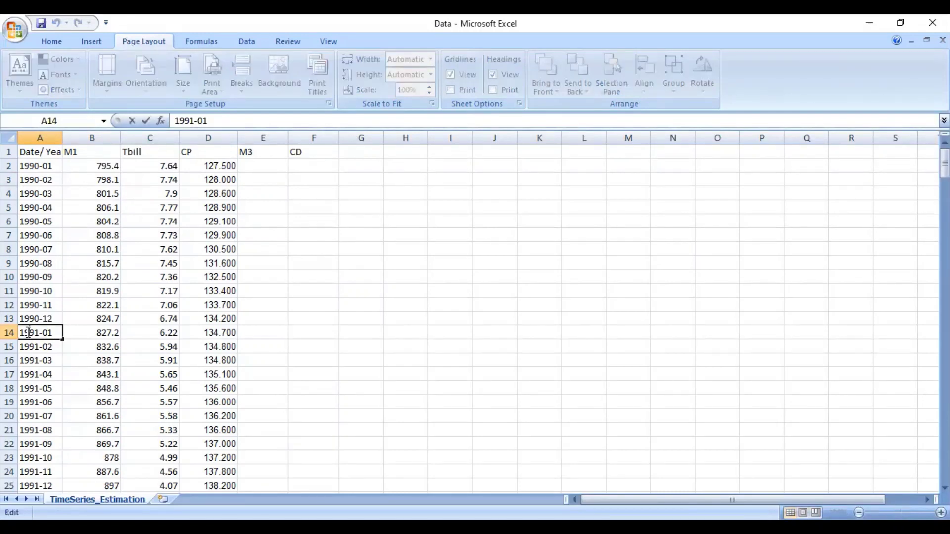
{"action": "left_click_drag", "start_coordinate": [54, 332], "coordinate": [37, 334]}
{"action": "left_click", "coordinate": [34, 333]}
{"action": "key", "text": "Escape"}
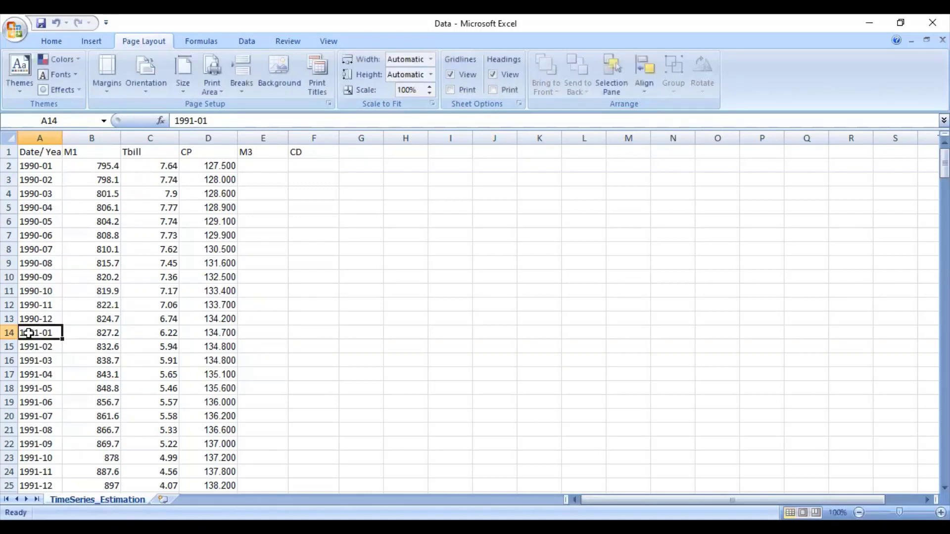
Step: Select the twelve monthly records of 1991 across all four data columns, range A14:D25
{"action": "key", "text": "shift+Right"}
{"action": "key", "text": "shift+Right"}
{"action": "key", "text": "shift+Right"}
{"action": "key", "text": "shift+Down"}
{"action": "key", "text": "shift+Down"}
{"action": "key", "text": "shift+Down"}
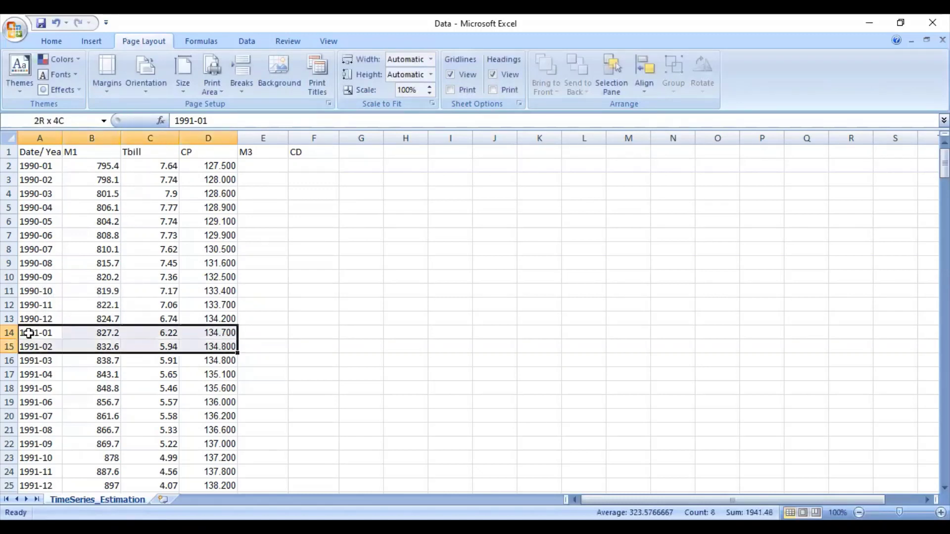
{"action": "key", "text": "shift+Down"}
{"action": "key", "text": "shift+Down"}
{"action": "key", "text": "shift+Down"}
{"action": "key", "text": "shift+Down"}
{"action": "key", "text": "shift+Down"}
{"action": "key", "text": "shift+Down"}
{"action": "key", "text": "shift+Down"}
{"action": "key", "text": "shift+Down"}
{"action": "key", "text": "shift+Down"}
{"action": "key", "text": "shift+Down"}
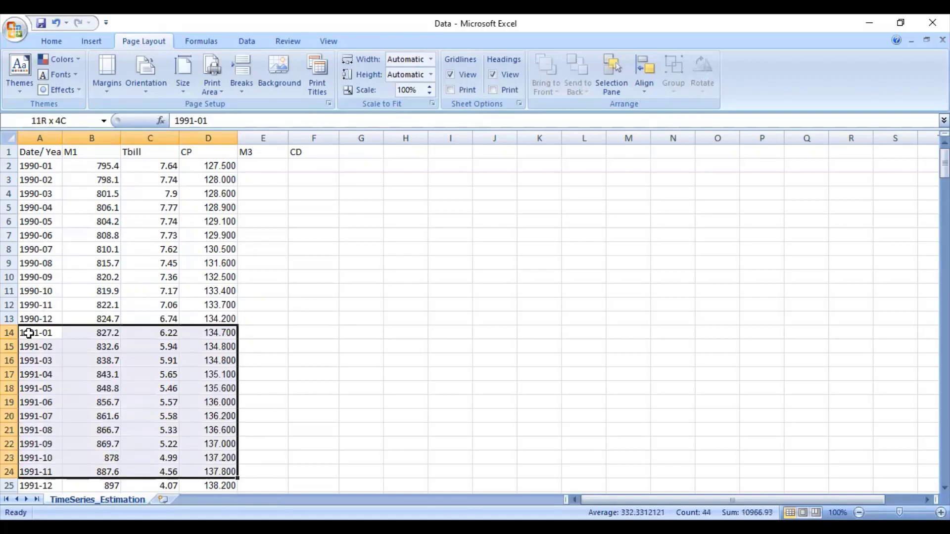
{"action": "key", "text": "shift+Up"}
{"action": "key", "text": "shift+Up"}
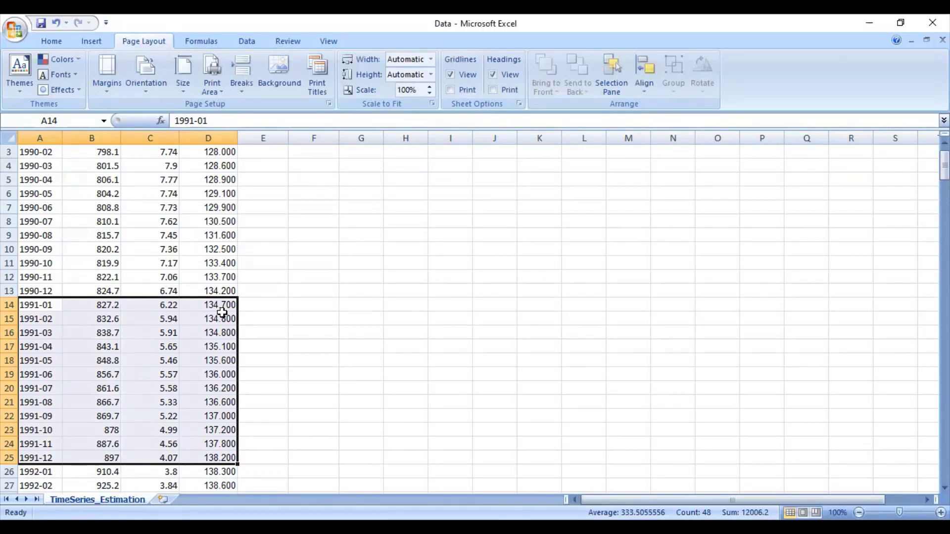
Step: Select the twelve monthly records of 2011 across all four data columns, range A254:D265, and clear the selection
{"action": "scroll", "coordinate": [222, 312], "scroll_direction": "down", "scroll_amount": 2}
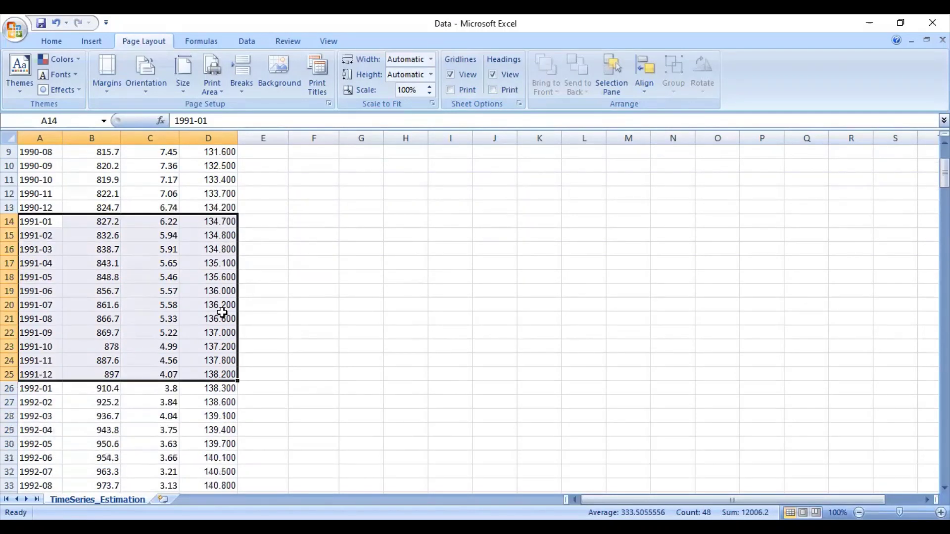
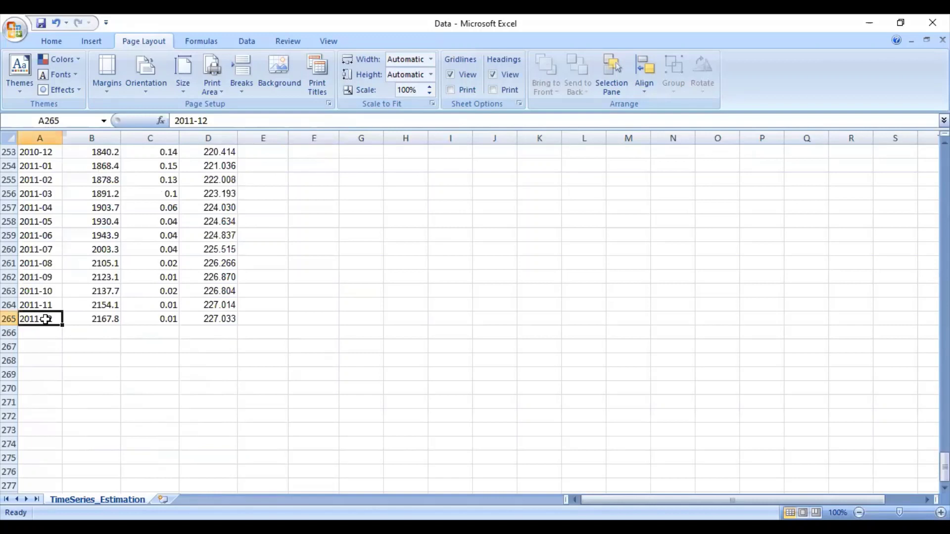
{"action": "scroll", "coordinate": [45, 320], "scroll_direction": "up", "scroll_amount": 2}
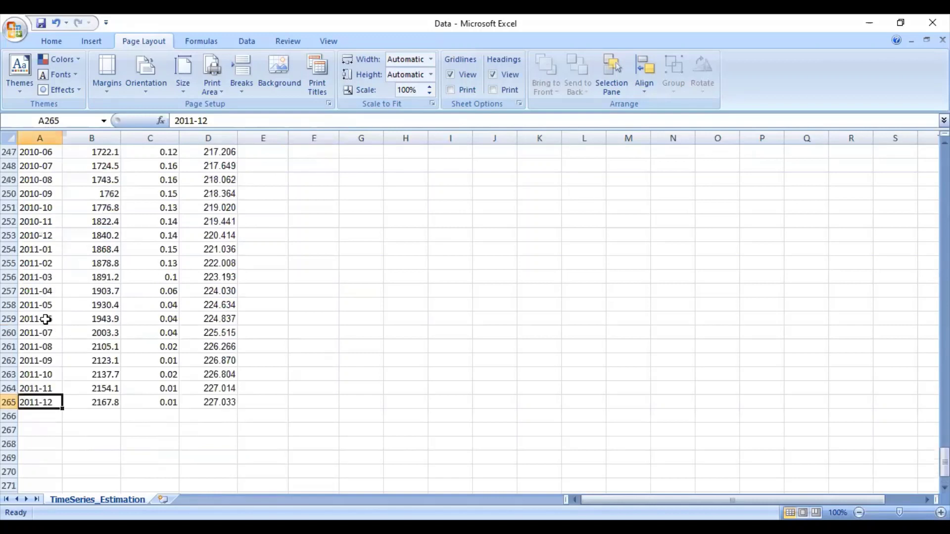
{"action": "left_click", "coordinate": [40, 252]}
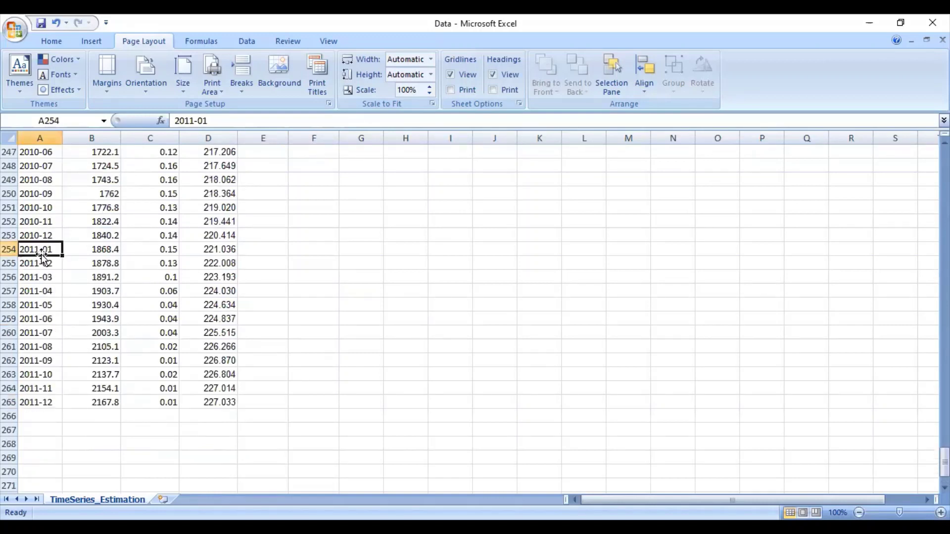
{"action": "key", "text": "shift+Right"}
{"action": "key", "text": "shift+Right"}
{"action": "key", "text": "shift+Right"}
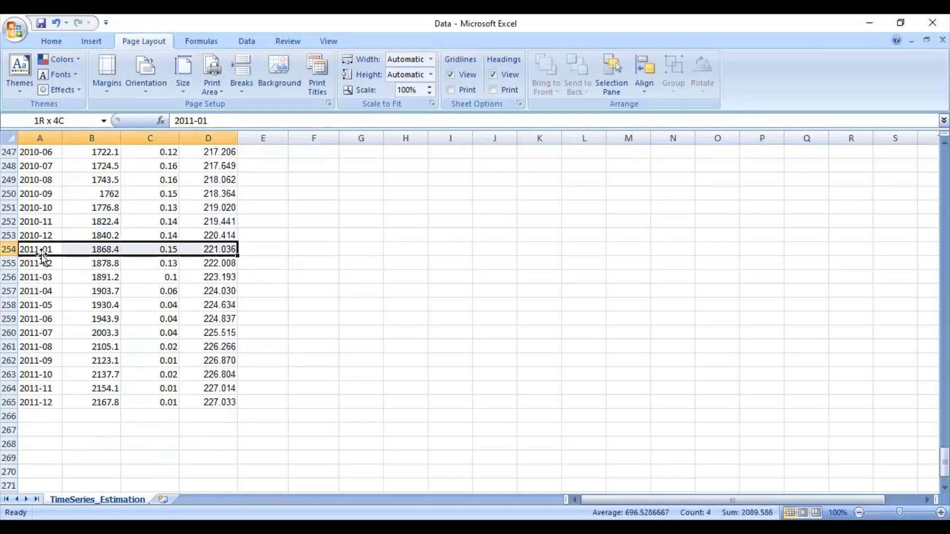
{"action": "key", "text": "shift+Down"}
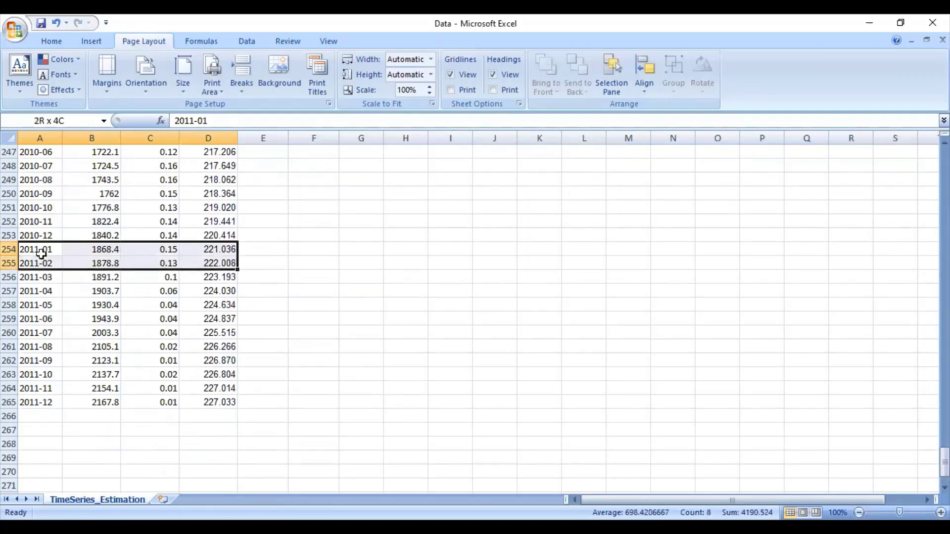
{"action": "key", "text": "shift+Down"}
{"action": "key", "text": "shift+Down"}
{"action": "key", "text": "shift+Down"}
{"action": "key", "text": "shift+Down"}
{"action": "key", "text": "shift+Down"}
{"action": "key", "text": "shift+Down"}
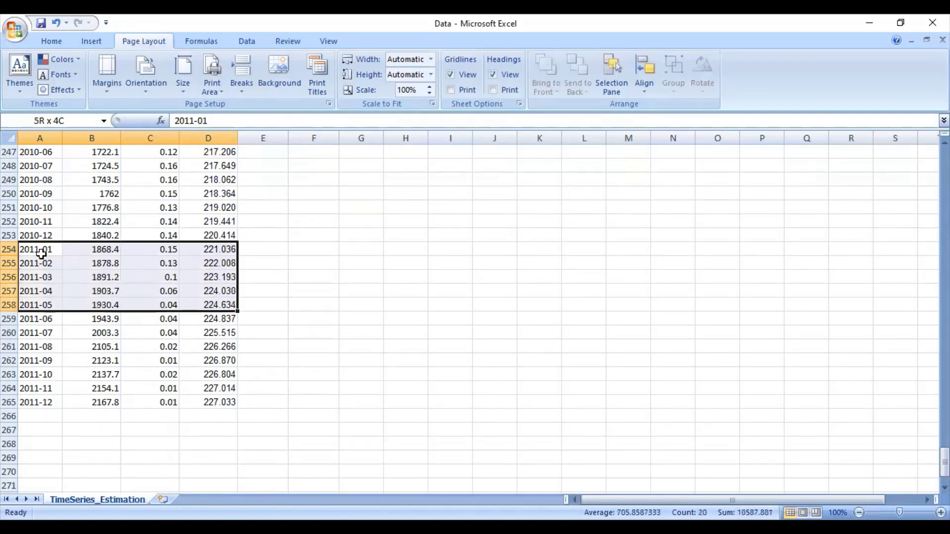
{"action": "key", "text": "shift+Down"}
{"action": "key", "text": "shift+Down"}
{"action": "key", "text": "shift+Down"}
{"action": "key", "text": "shift+Down"}
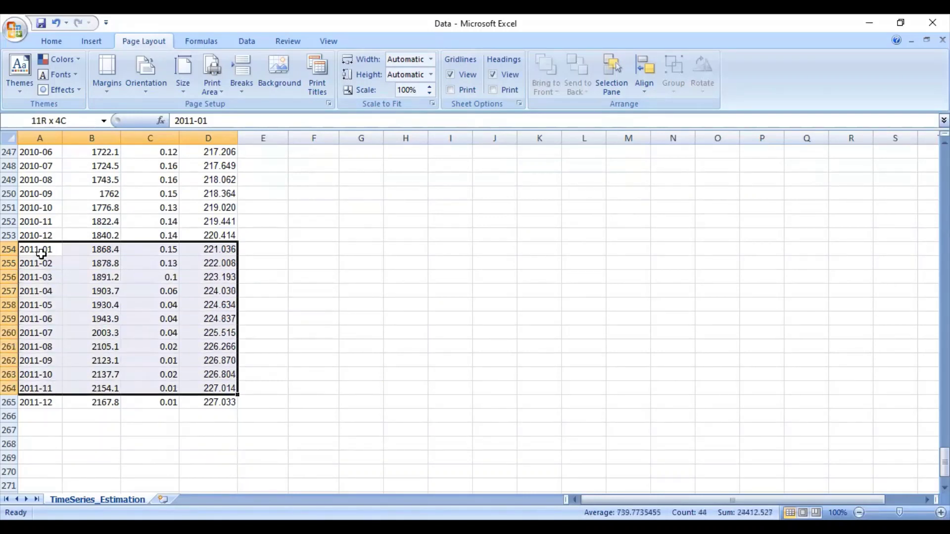
{"action": "left_click", "coordinate": [413, 292]}
{"action": "scroll", "coordinate": [416, 293], "scroll_direction": "up", "scroll_amount": 20}
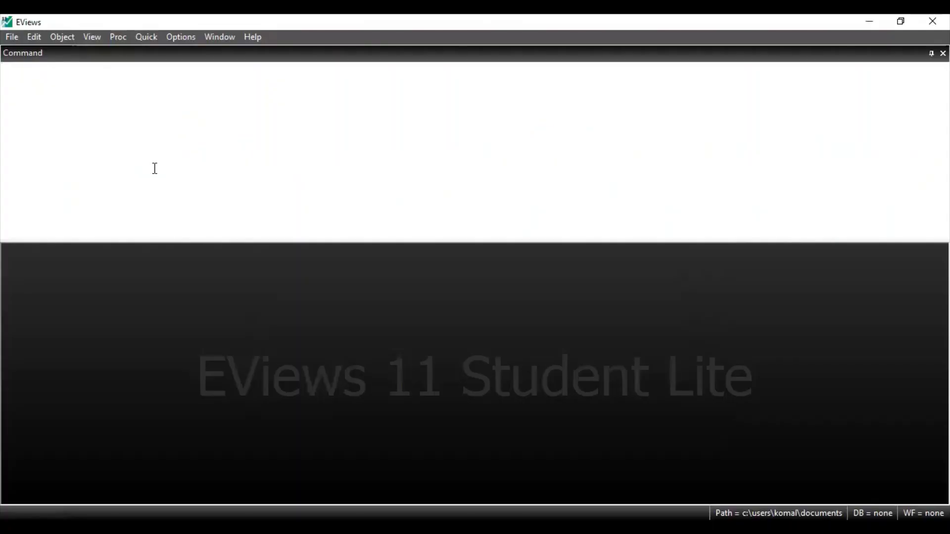
Step: Switch to EViews and open the Excel workbook Data from the Desktop as a foreign data workfile
{"action": "left_click", "coordinate": [13, 42]}
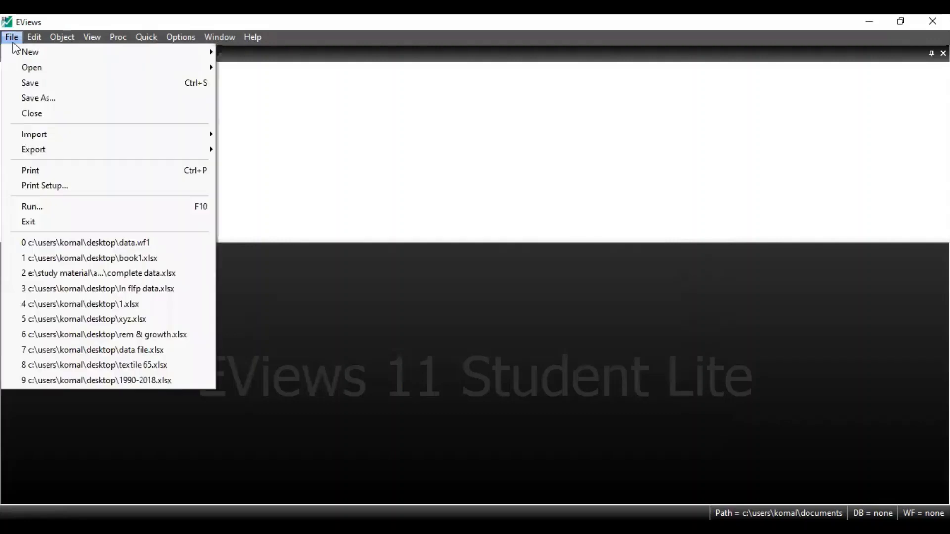
{"action": "mouse_move", "coordinate": [31, 72]}
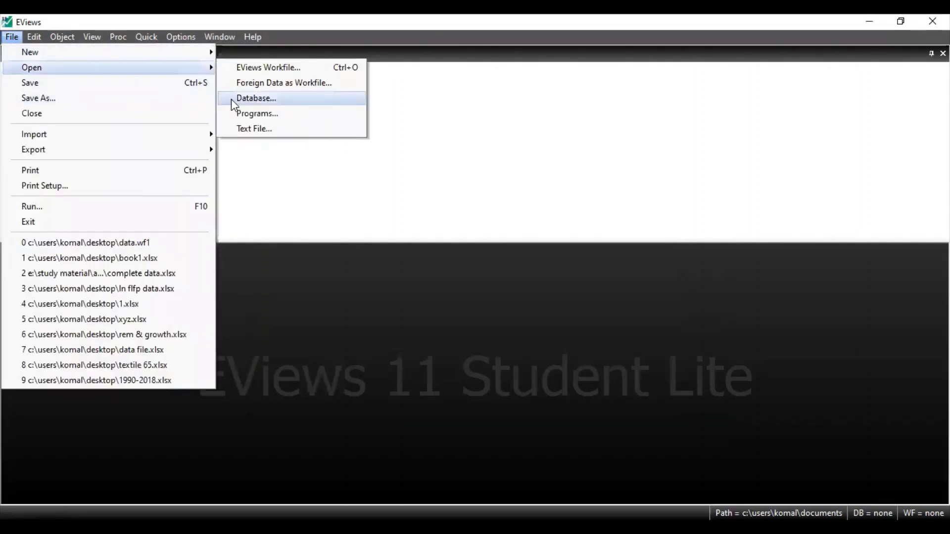
{"action": "left_click", "coordinate": [266, 88]}
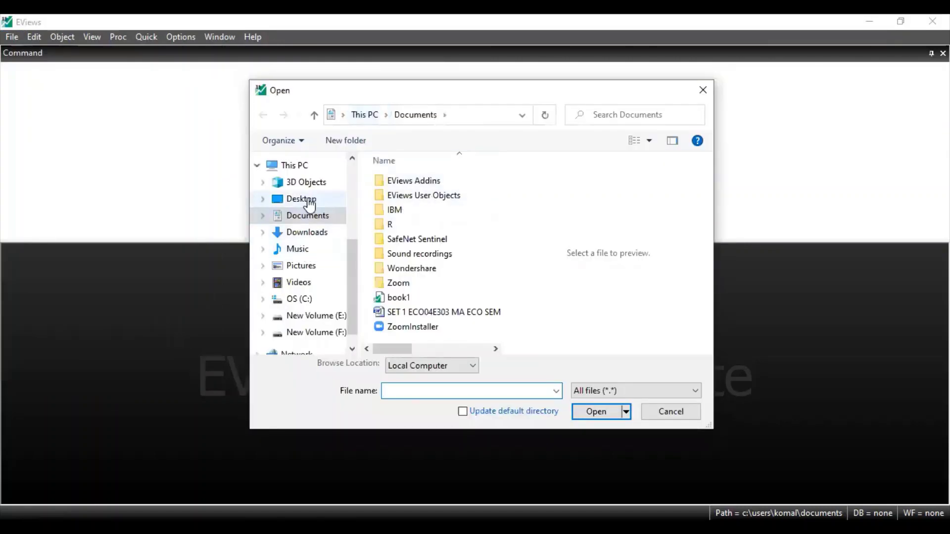
{"action": "left_click", "coordinate": [310, 200]}
{"action": "scroll", "coordinate": [406, 254], "scroll_direction": "down", "scroll_amount": 5}
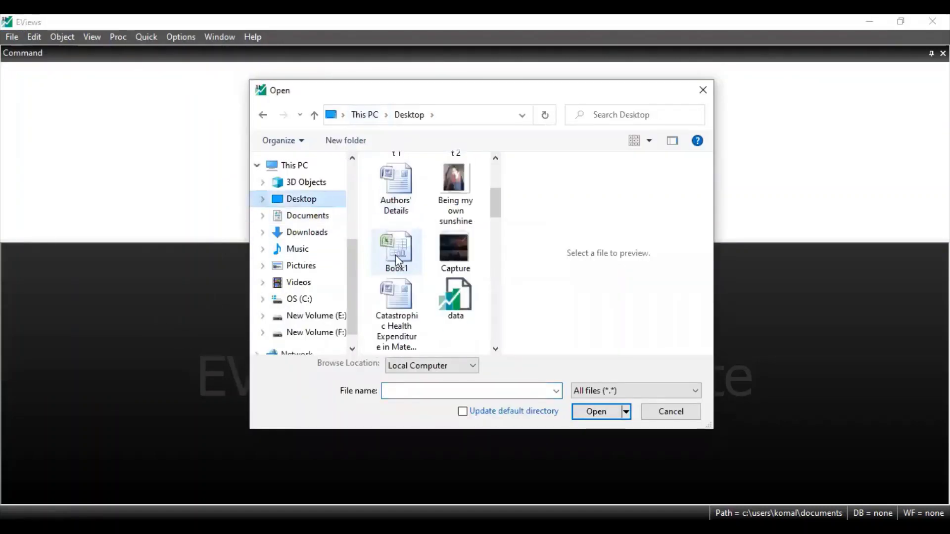
{"action": "scroll", "coordinate": [396, 254], "scroll_direction": "down", "scroll_amount": 2}
{"action": "left_click", "coordinate": [401, 297]}
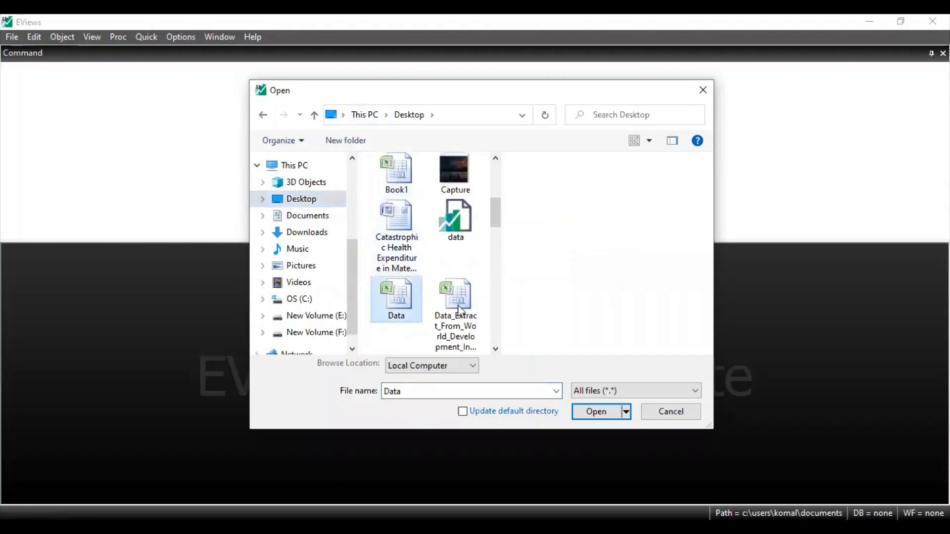
{"action": "left_click", "coordinate": [597, 412]}
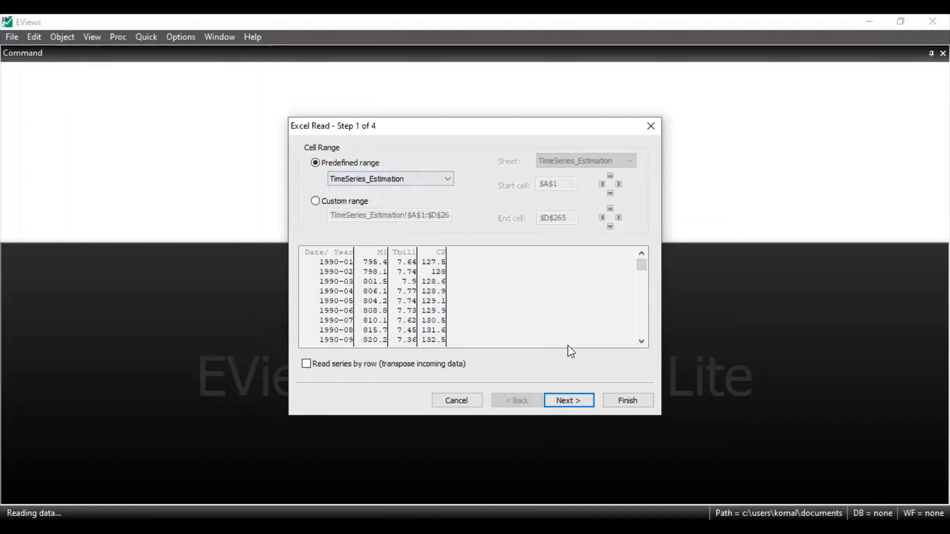
Step: Accept the predefined TimeSeries_Estimation range and set the header row's type to Date/ Year in the Excel import
{"action": "left_click", "coordinate": [569, 402]}
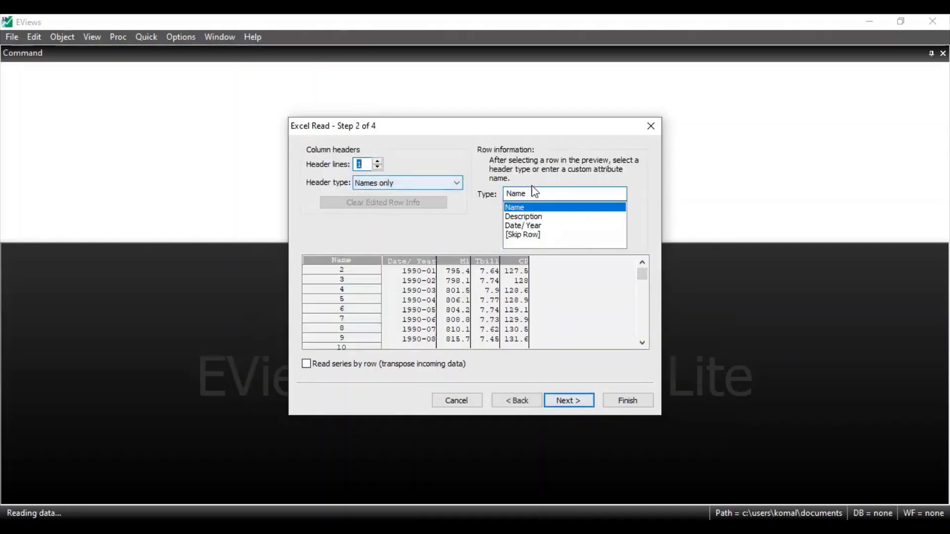
{"action": "left_click", "coordinate": [534, 226]}
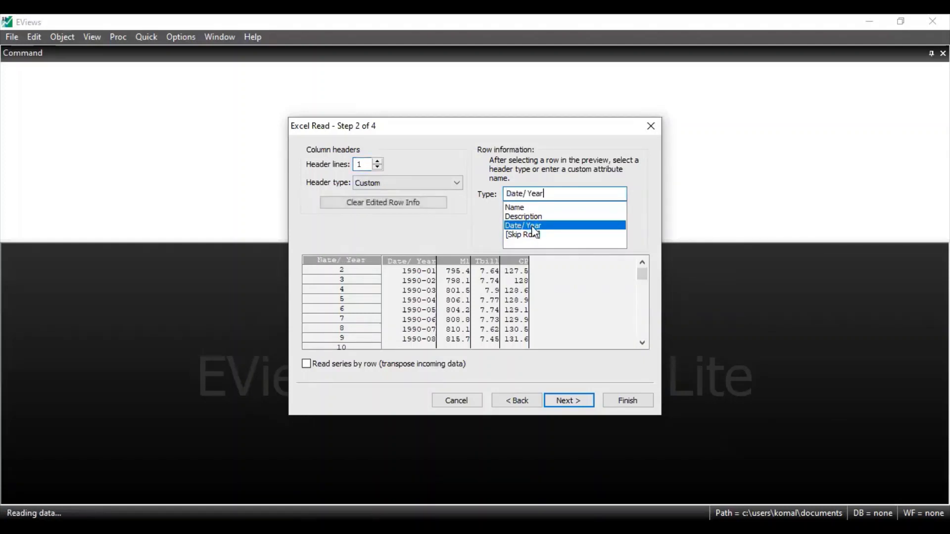
{"action": "left_click", "coordinate": [575, 399]}
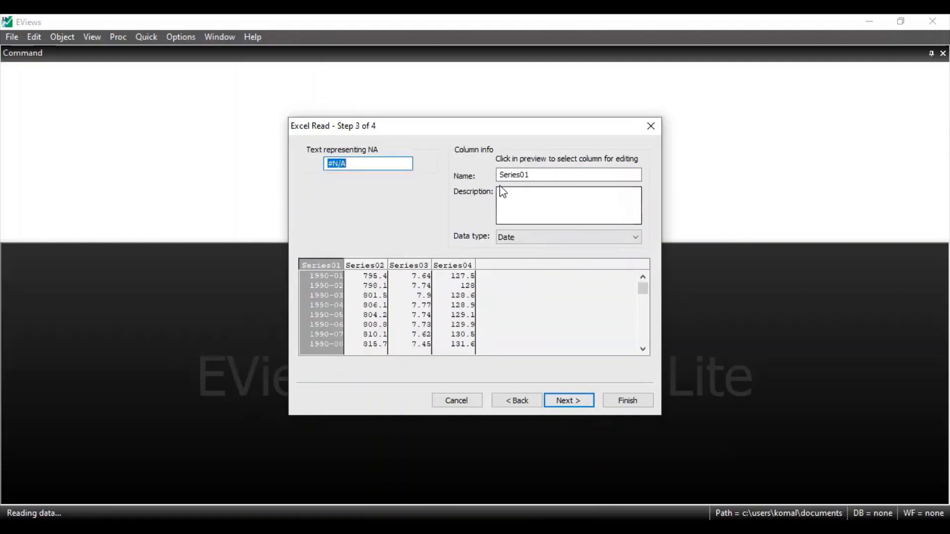
Step: Review the data type choices for the first imported column, keep Date, and continue to the final import stage
{"action": "left_click", "coordinate": [528, 239]}
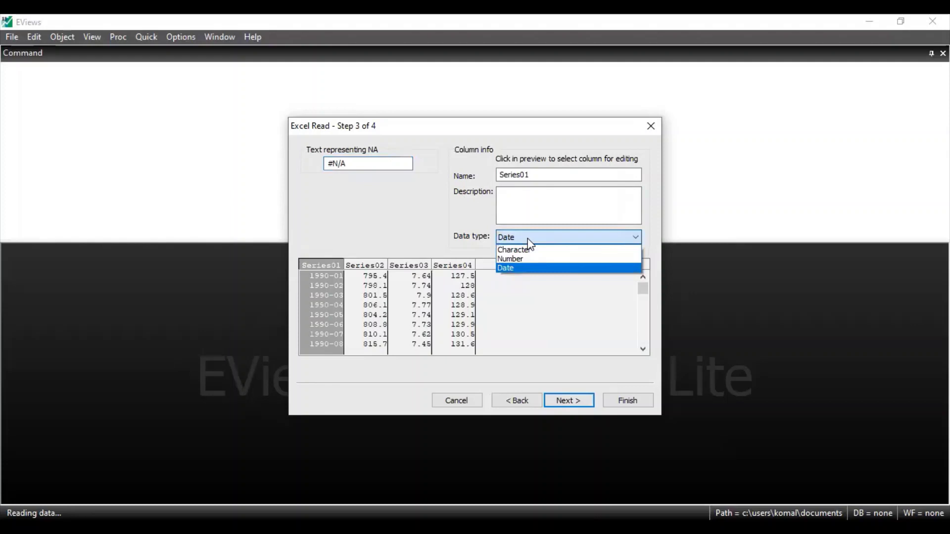
{"action": "left_click", "coordinate": [528, 239]}
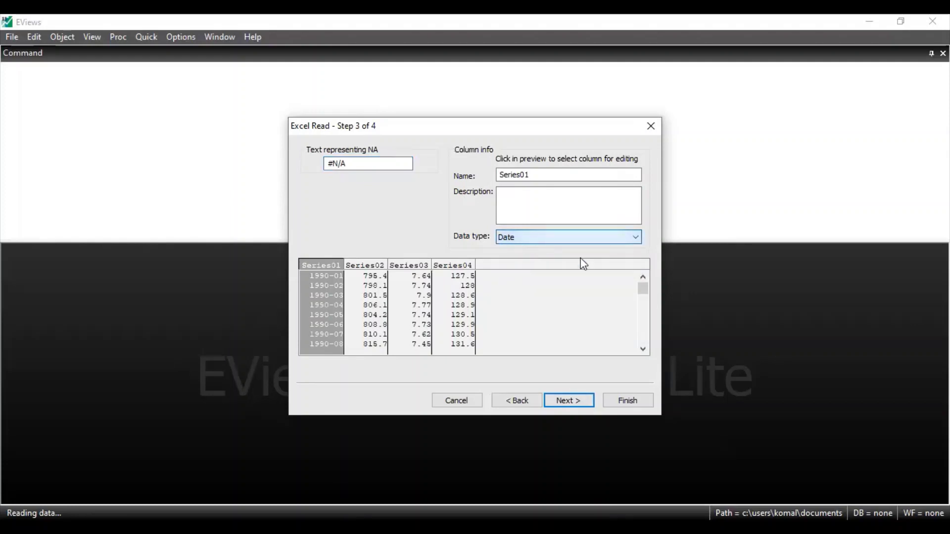
{"action": "left_click", "coordinate": [569, 401]}
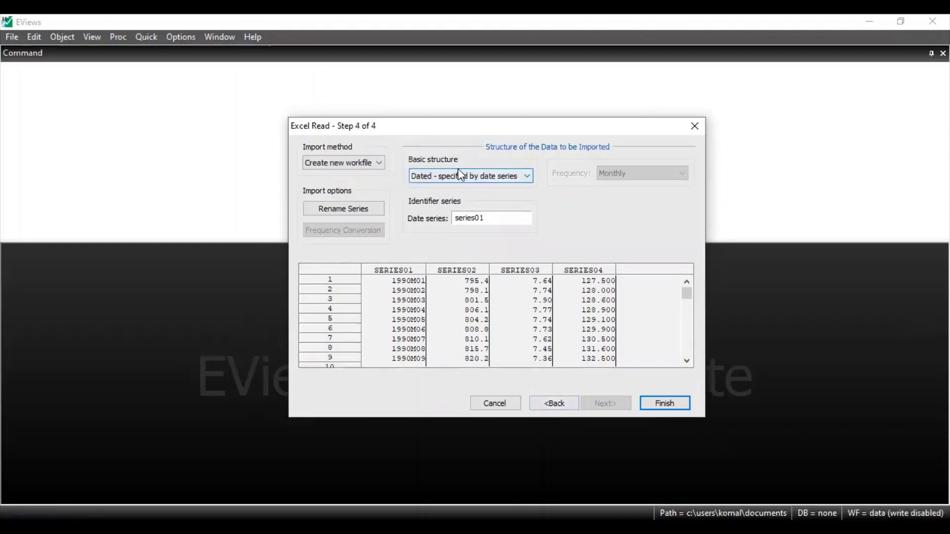
Step: Keep the basic structure as Dated - specified by date series and finish the import without linking to the external source
{"action": "left_click", "coordinate": [525, 178]}
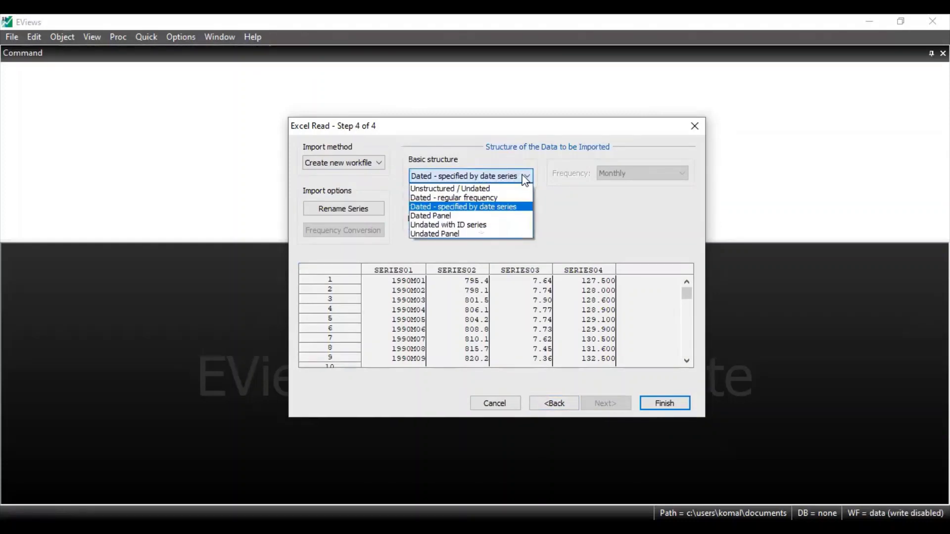
{"action": "left_click", "coordinate": [484, 208]}
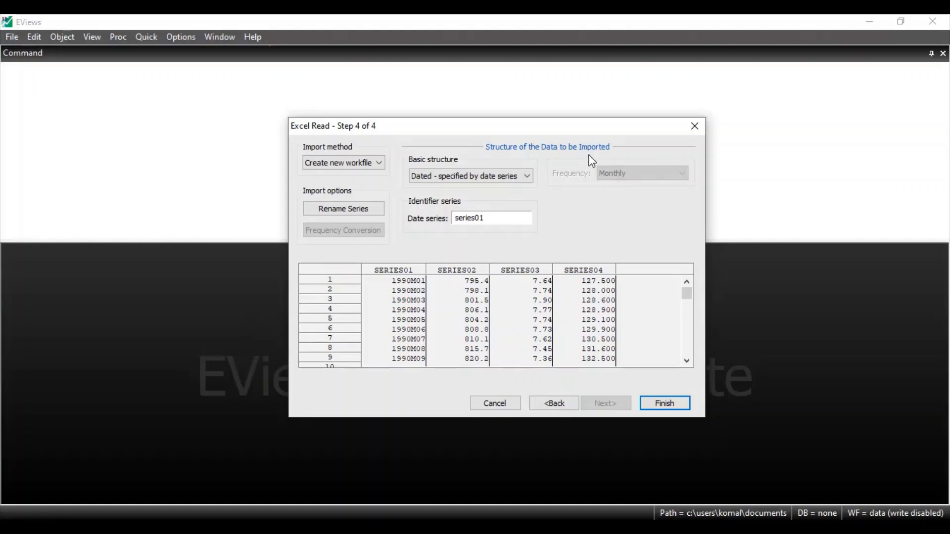
{"action": "left_click", "coordinate": [657, 406]}
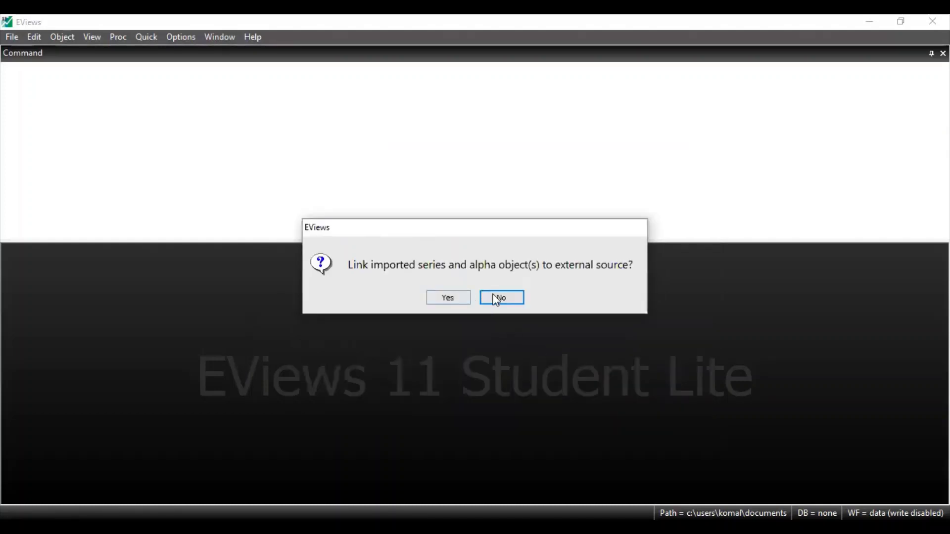
{"action": "left_click", "coordinate": [501, 298]}
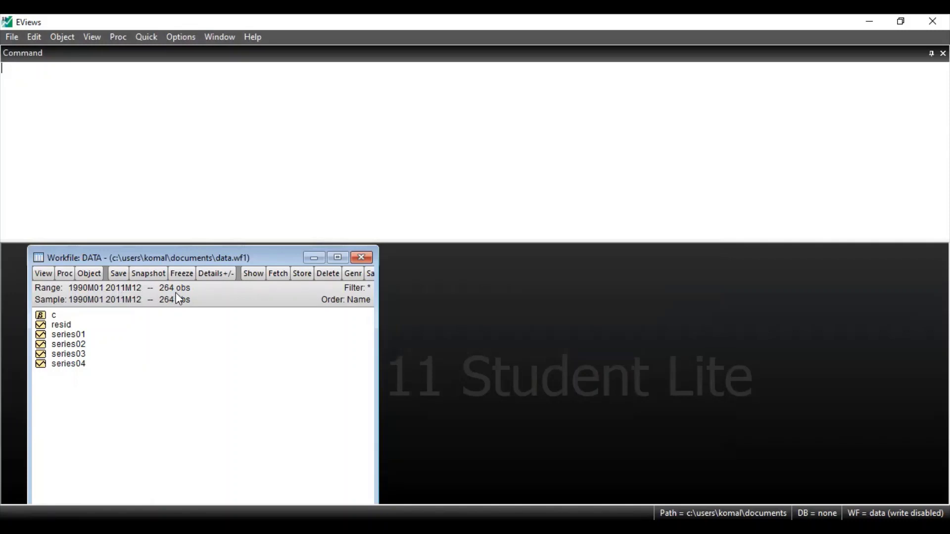
Step: Open series01, series02, series03 and series04 together as a group to view the imported data
{"action": "left_click", "coordinate": [84, 337]}
{"action": "left_click", "coordinate": [84, 345], "text": "ctrl"}
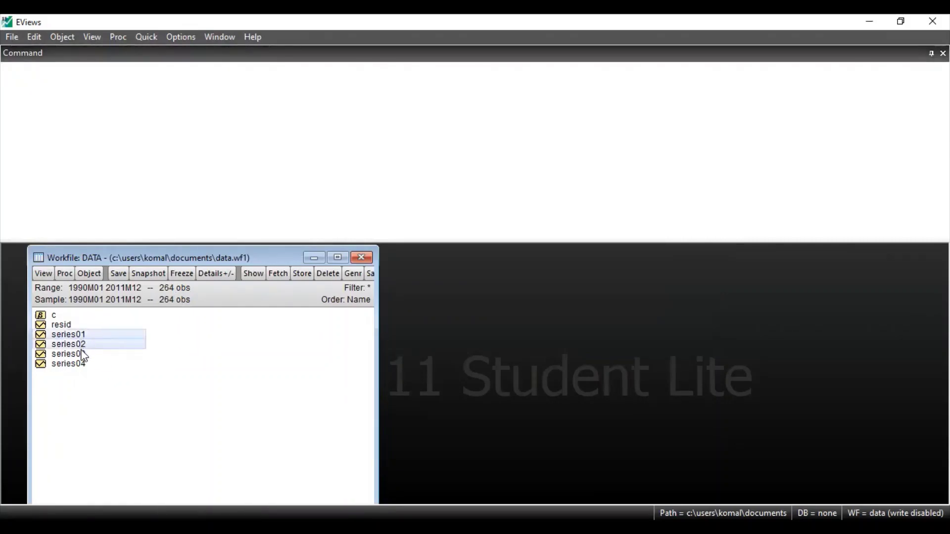
{"action": "left_click", "coordinate": [83, 354], "text": "ctrl"}
{"action": "left_click", "coordinate": [82, 364], "text": "ctrl"}
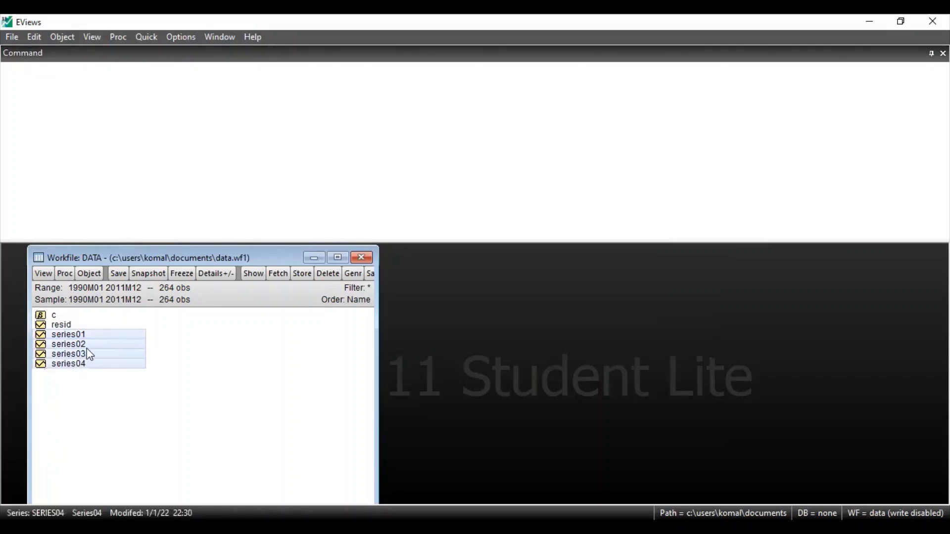
{"action": "right_click", "coordinate": [87, 351]}
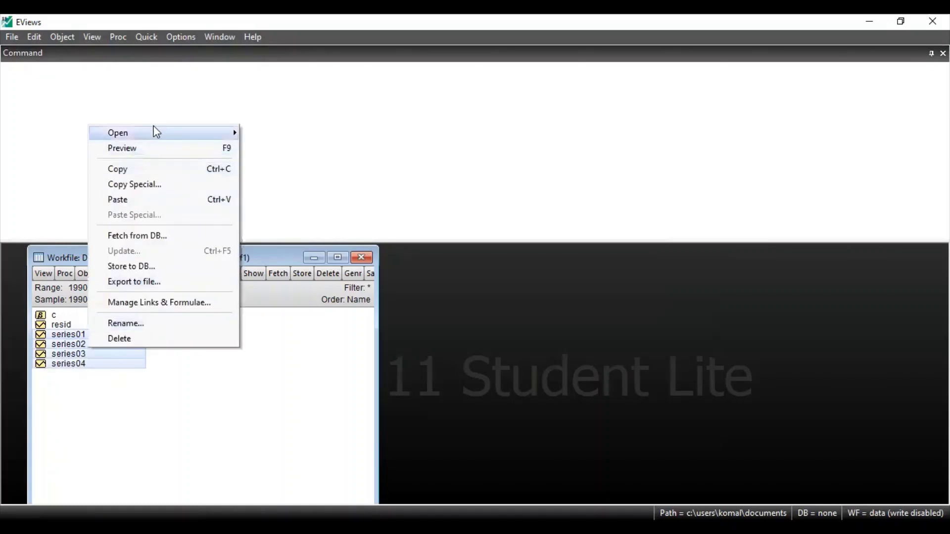
{"action": "mouse_move", "coordinate": [153, 132]}
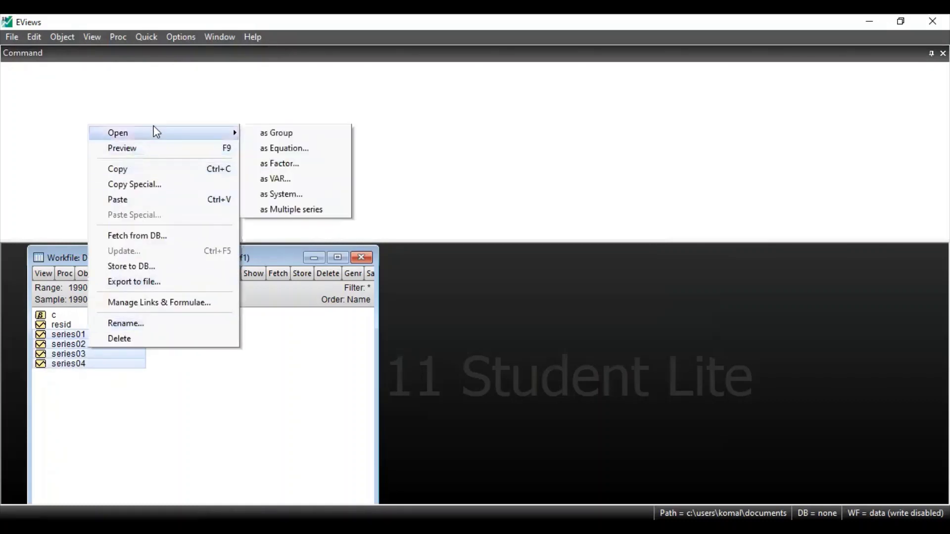
{"action": "left_click", "coordinate": [295, 138]}
{"action": "left_click", "coordinate": [367, 256]}
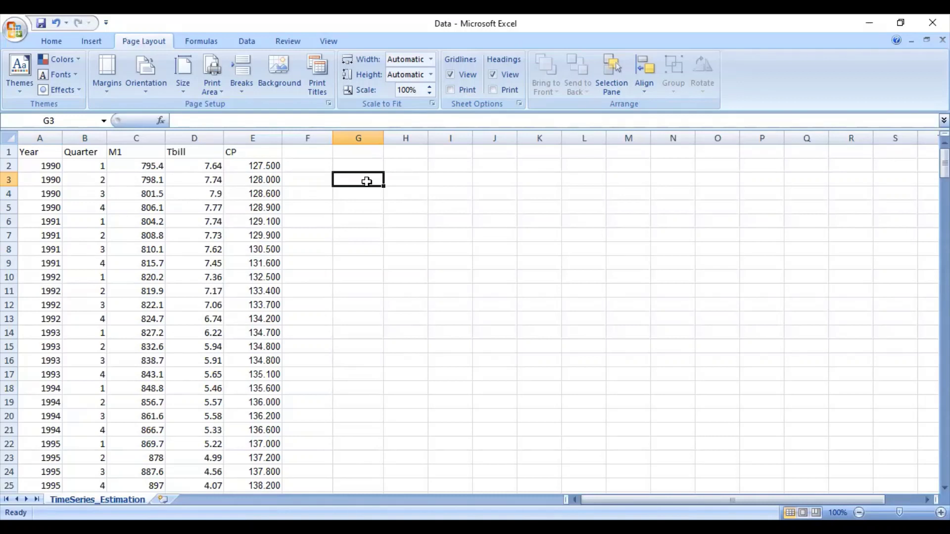
Step: Switch to Excel and inspect the Year and Quarter headers and the 1990 year entries in cells A2 and A3
{"action": "left_click", "coordinate": [74, 150]}
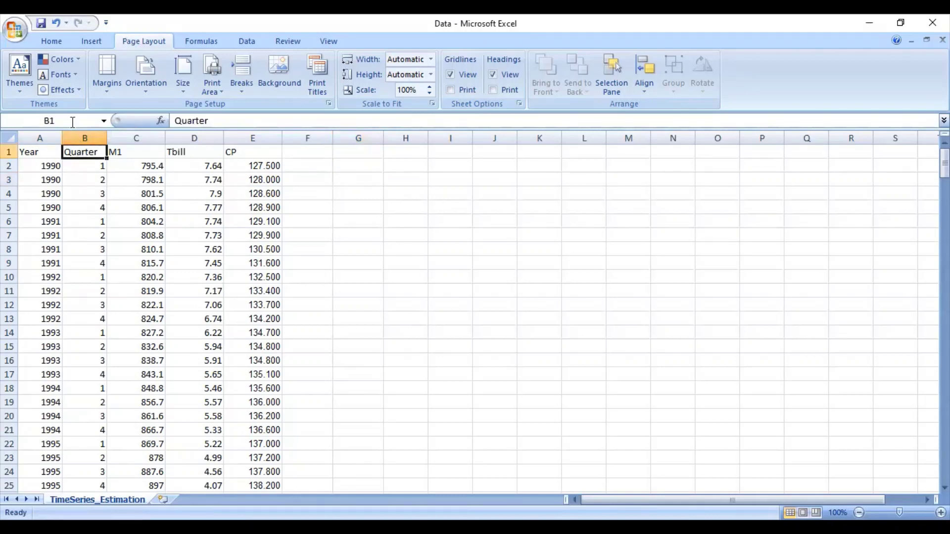
{"action": "left_click", "coordinate": [46, 153]}
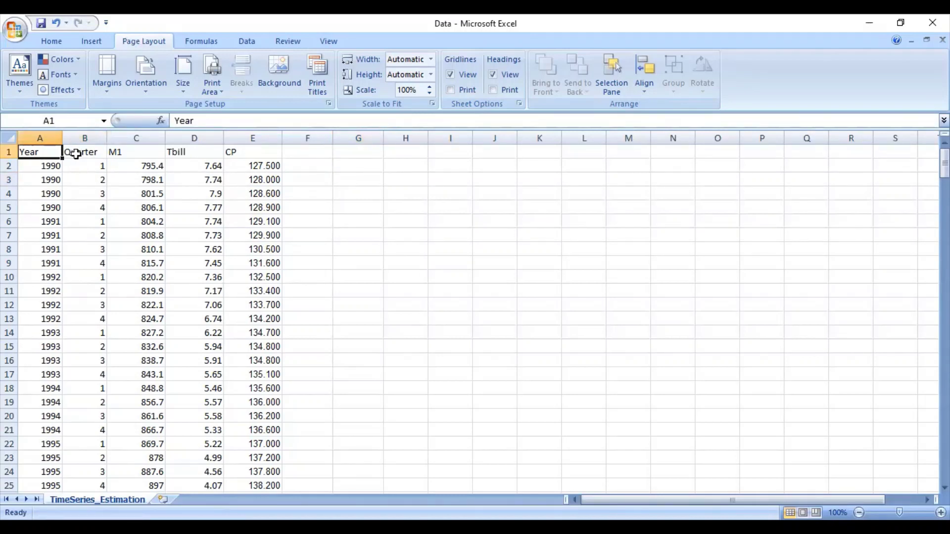
{"action": "double_click", "coordinate": [79, 152]}
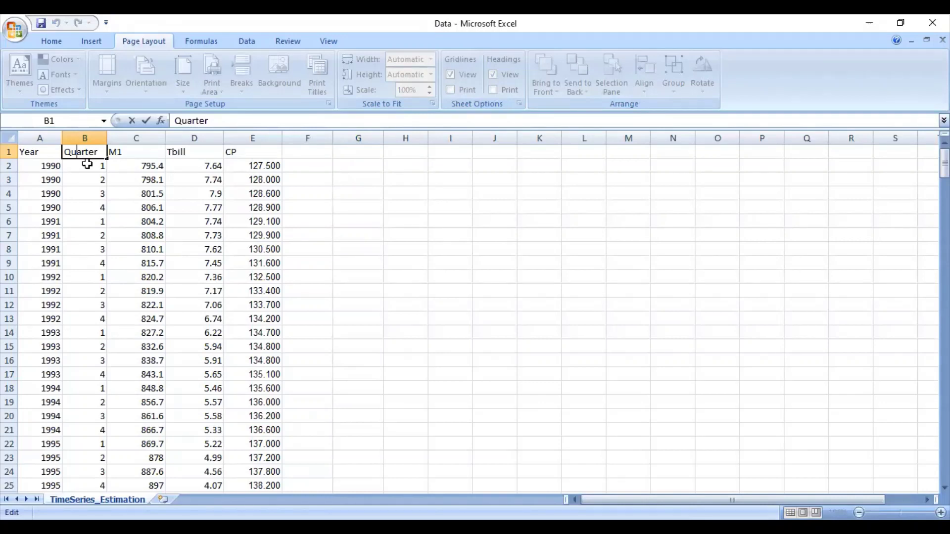
{"action": "left_click", "coordinate": [54, 174]}
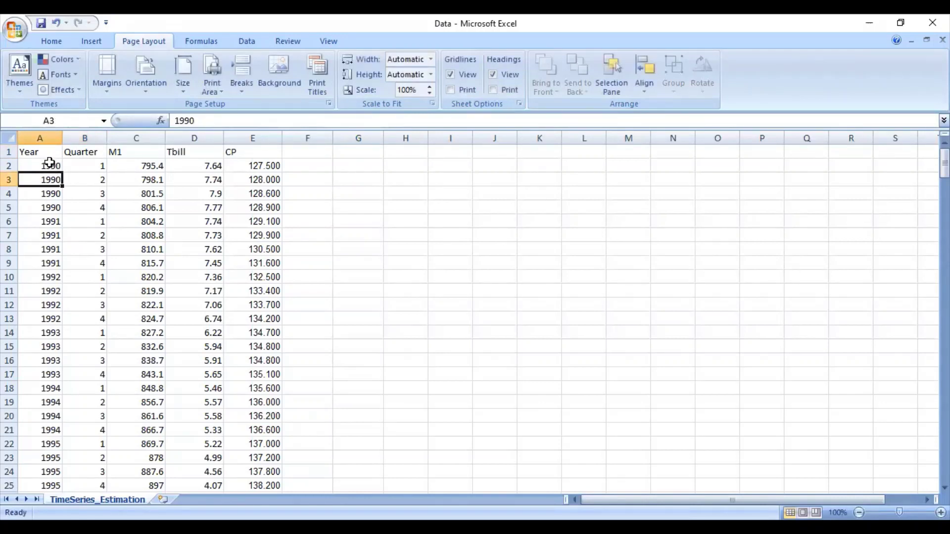
{"action": "left_click", "coordinate": [51, 164]}
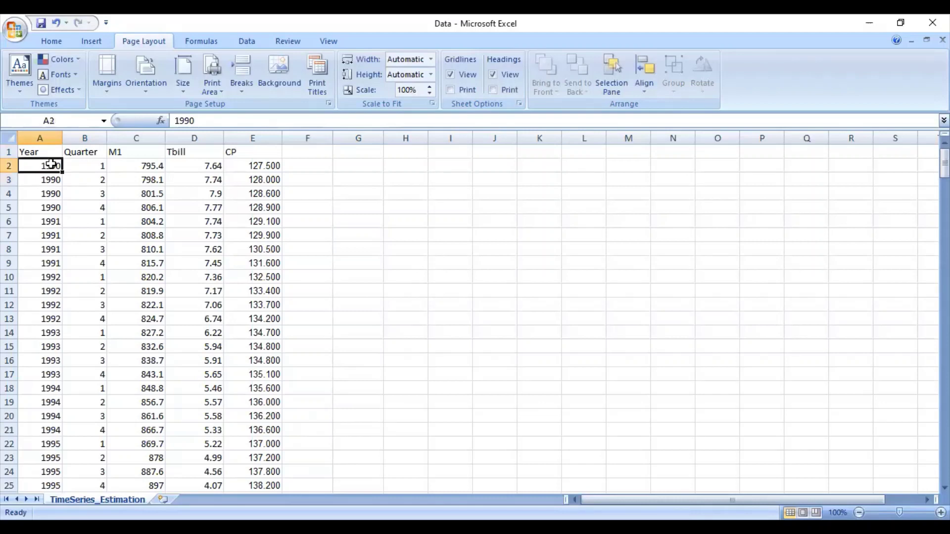
Step: Inspect the header row and how the Year and Quarter columns repeat each year over four quarters for 1990 and 1991
{"action": "left_click", "coordinate": [9, 152]}
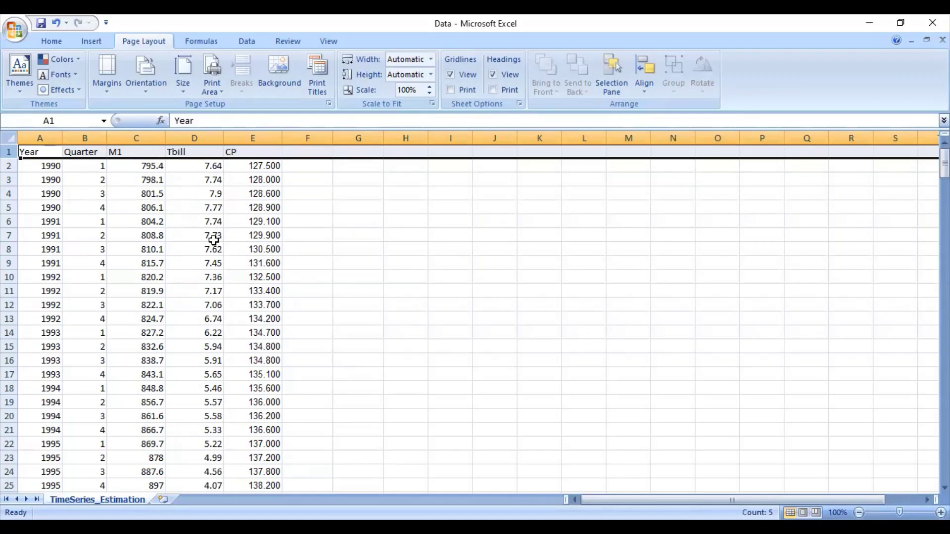
{"action": "left_click", "coordinate": [51, 167]}
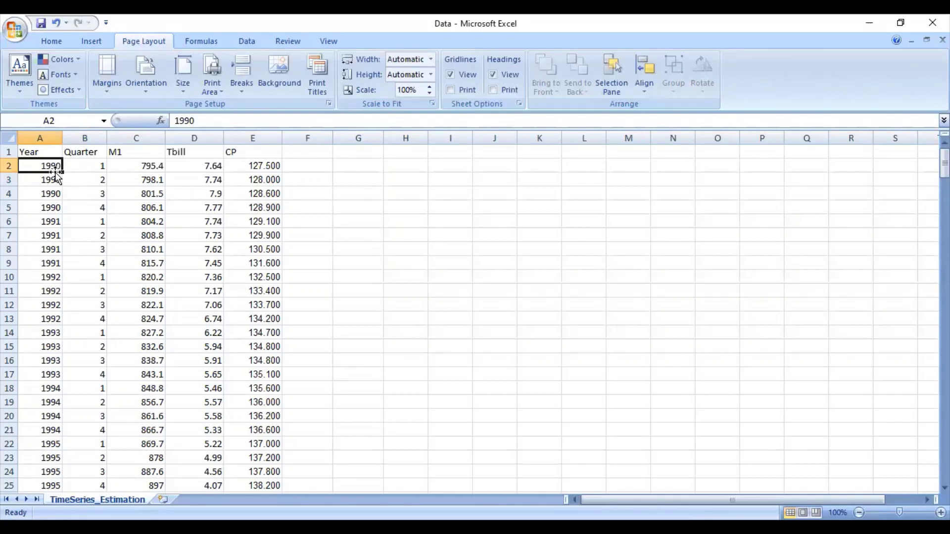
{"action": "left_click", "coordinate": [91, 169]}
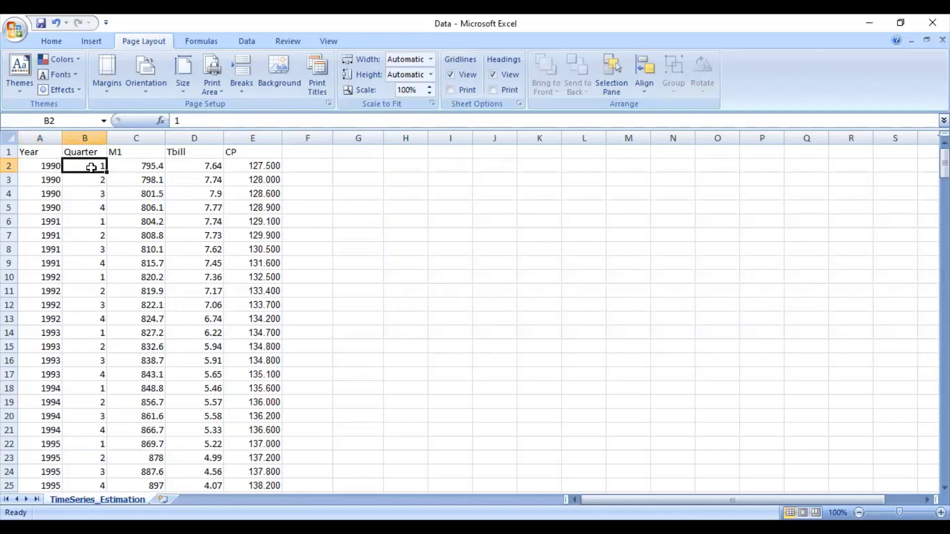
{"action": "left_click_drag", "start_coordinate": [91, 168], "coordinate": [91, 208]}
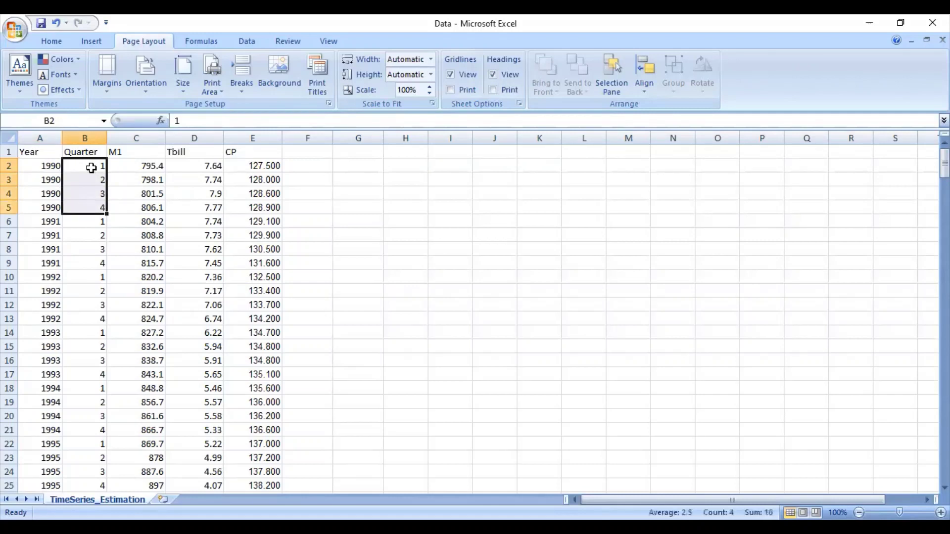
{"action": "left_click", "coordinate": [52, 225]}
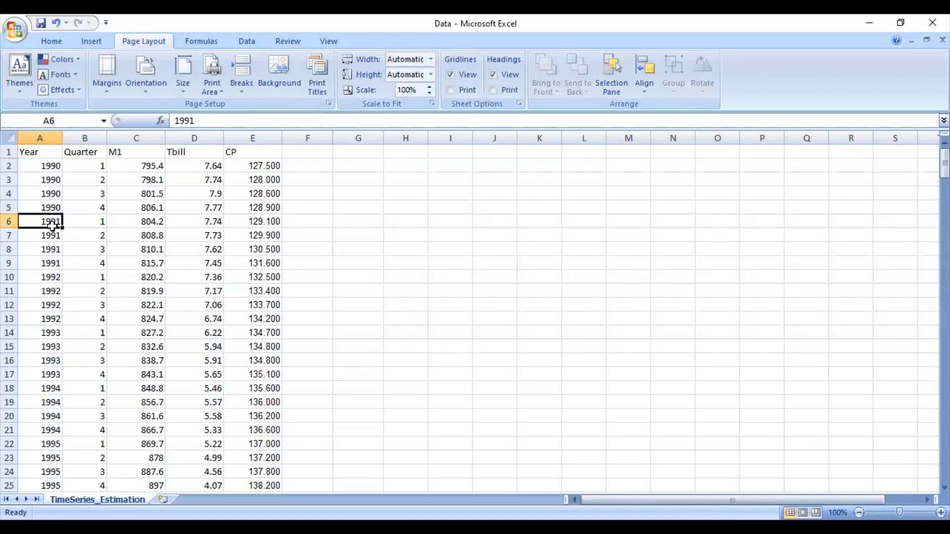
{"action": "left_click_drag", "start_coordinate": [53, 226], "coordinate": [53, 264]}
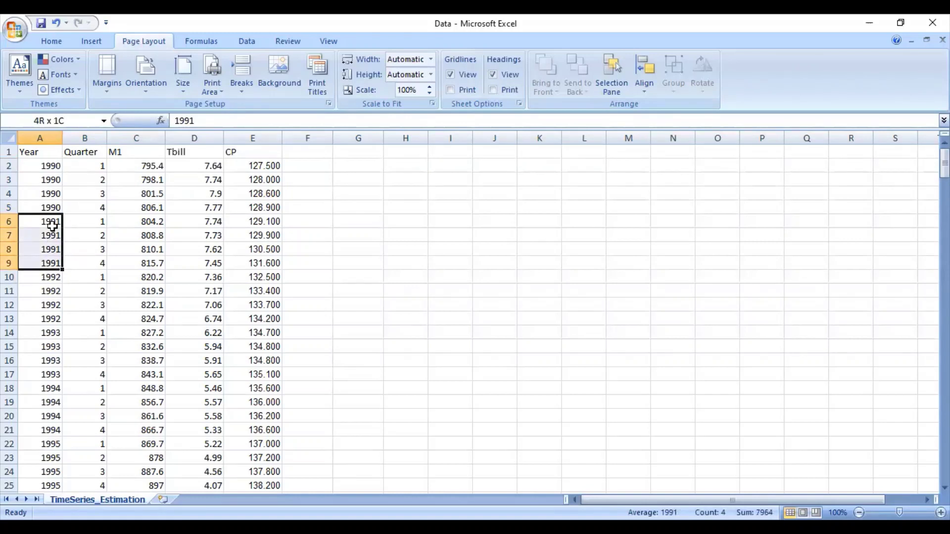
{"action": "left_click_drag", "start_coordinate": [53, 263], "coordinate": [85, 264]}
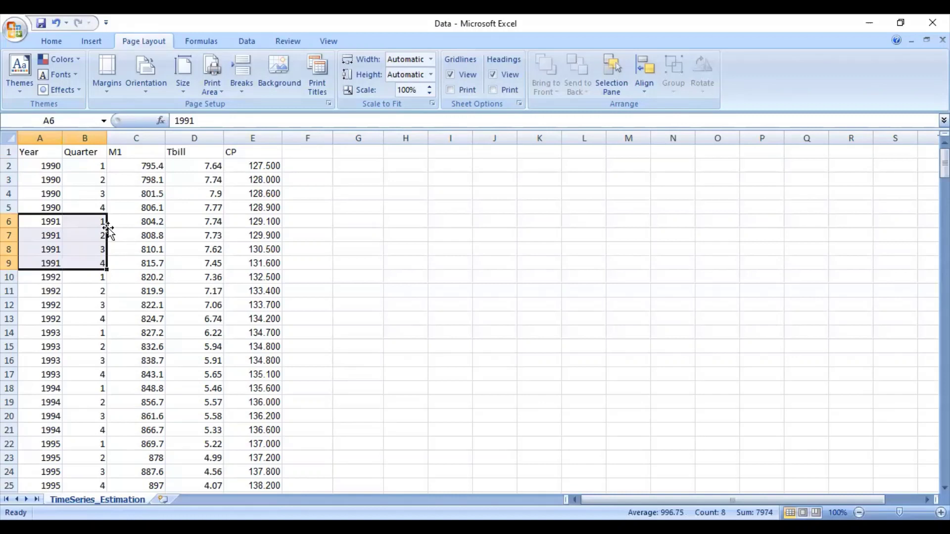
Step: Inspect the M1, Tbill and CP values across the four quarters of 1990, starting with the first-quarter entries
{"action": "left_click", "coordinate": [152, 164]}
{"action": "key", "text": "shift+Right"}
{"action": "key", "text": "shift+Right"}
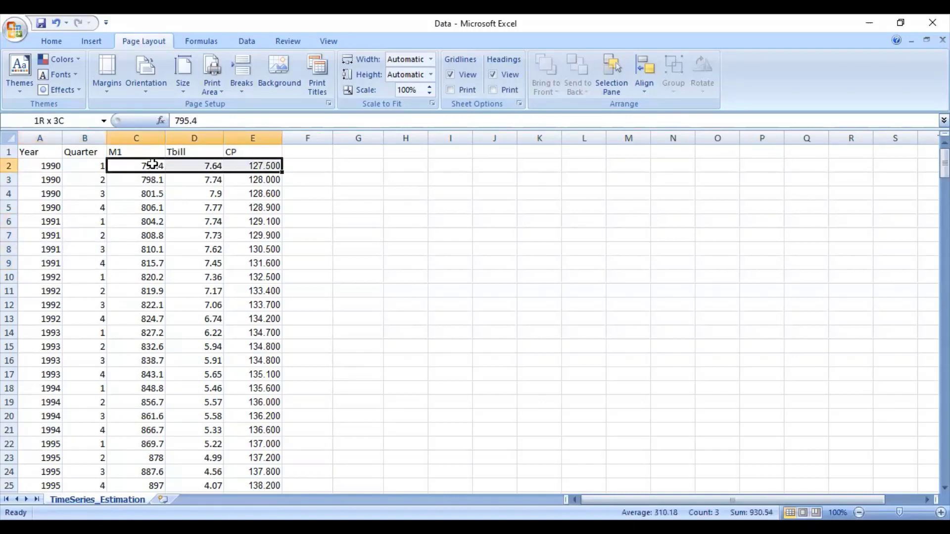
{"action": "key", "text": "shift+Down"}
{"action": "key", "text": "shift+Down"}
{"action": "key", "text": "shift+Down"}
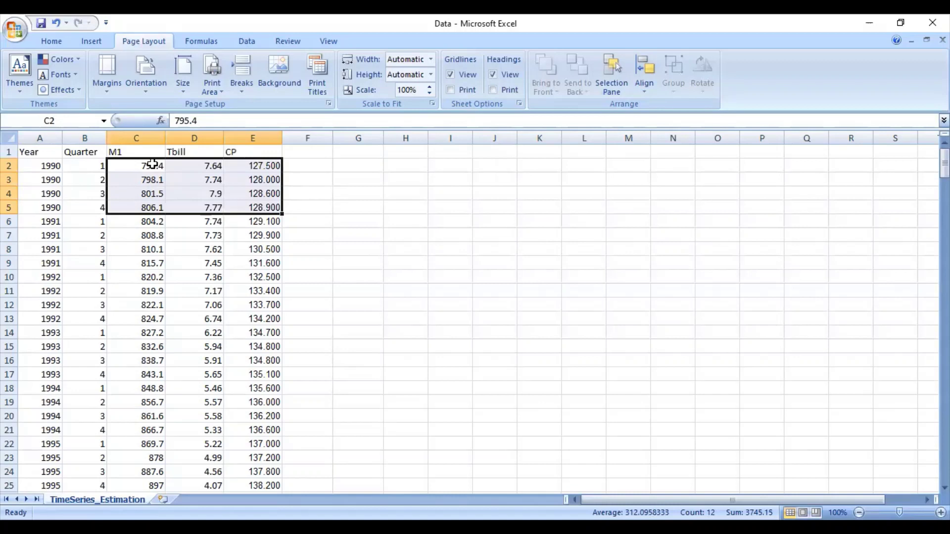
{"action": "left_click", "coordinate": [152, 165]}
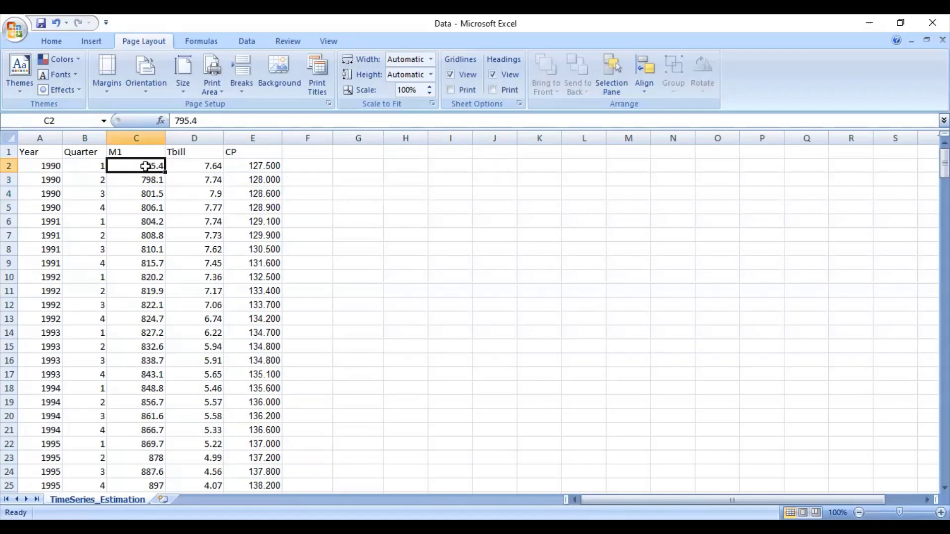
{"action": "left_click", "coordinate": [207, 167]}
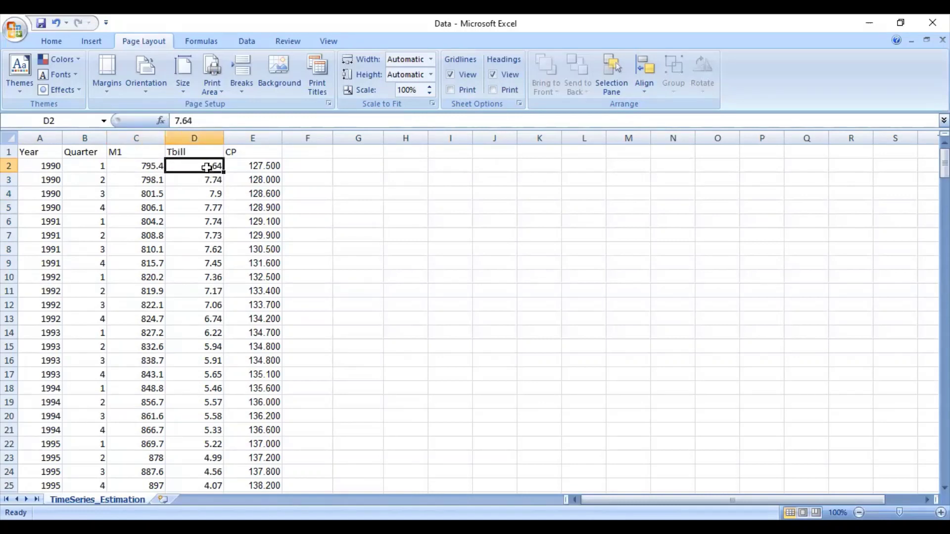
Step: Examine the M1, Tbill and CP entries row by row for the second, third and fourth quarters of 1990
{"action": "left_click", "coordinate": [99, 182]}
{"action": "left_click", "coordinate": [138, 181]}
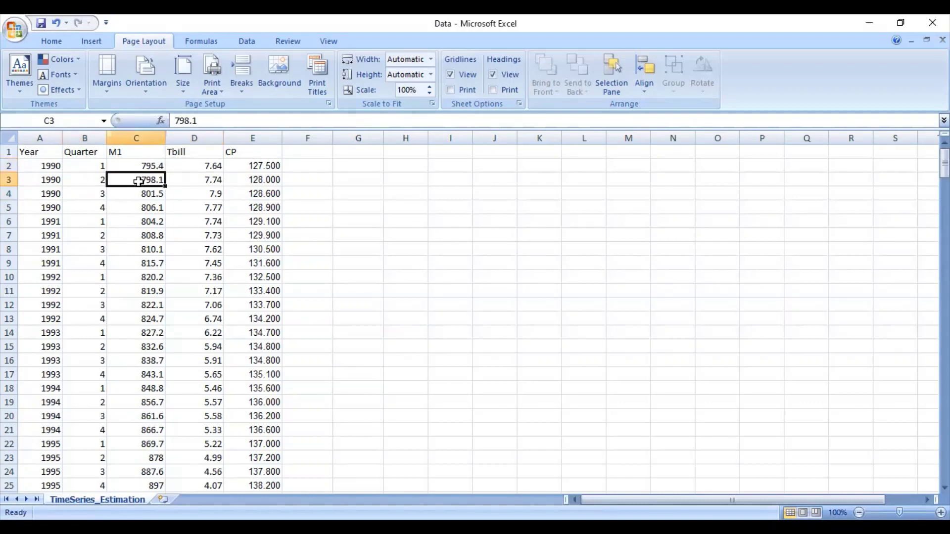
{"action": "key", "text": "shift+Right"}
{"action": "key", "text": "shift+Right"}
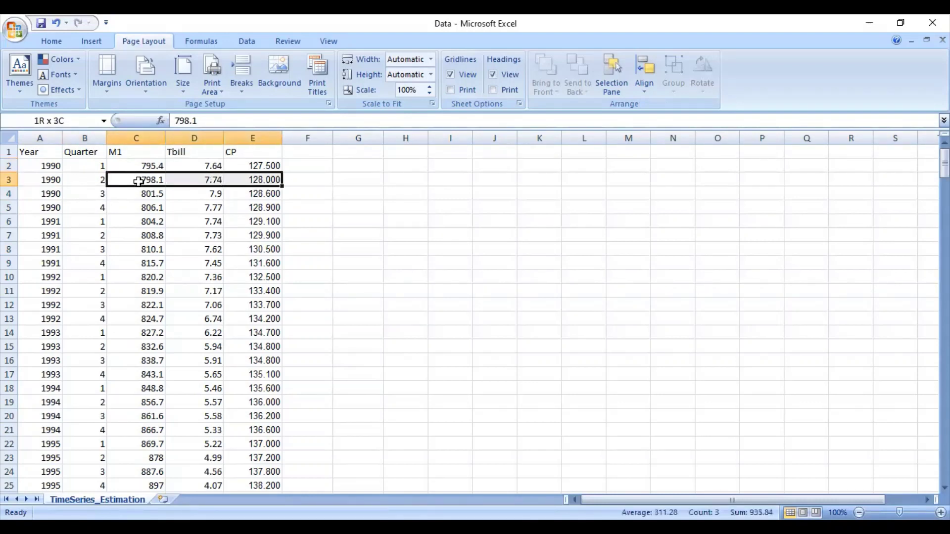
{"action": "key", "text": "shift+Down"}
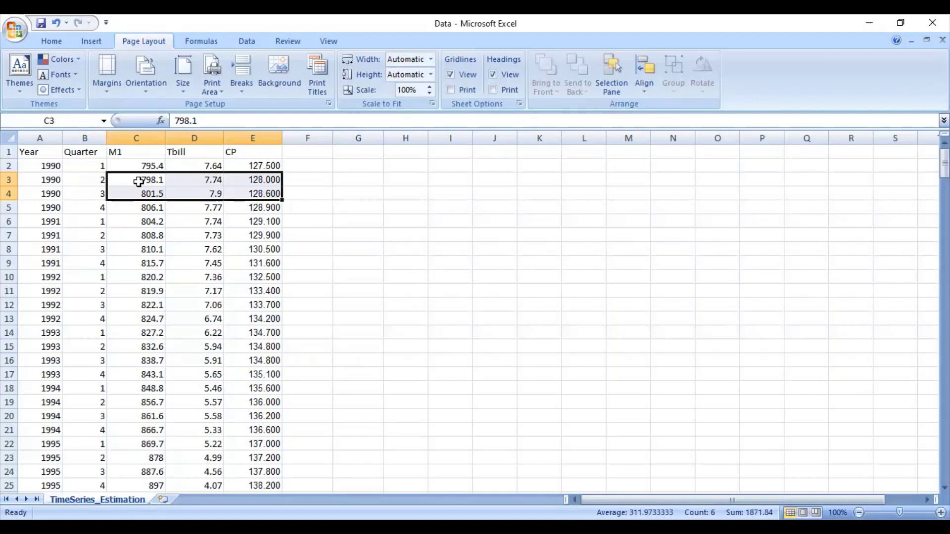
{"action": "left_click", "coordinate": [100, 209]}
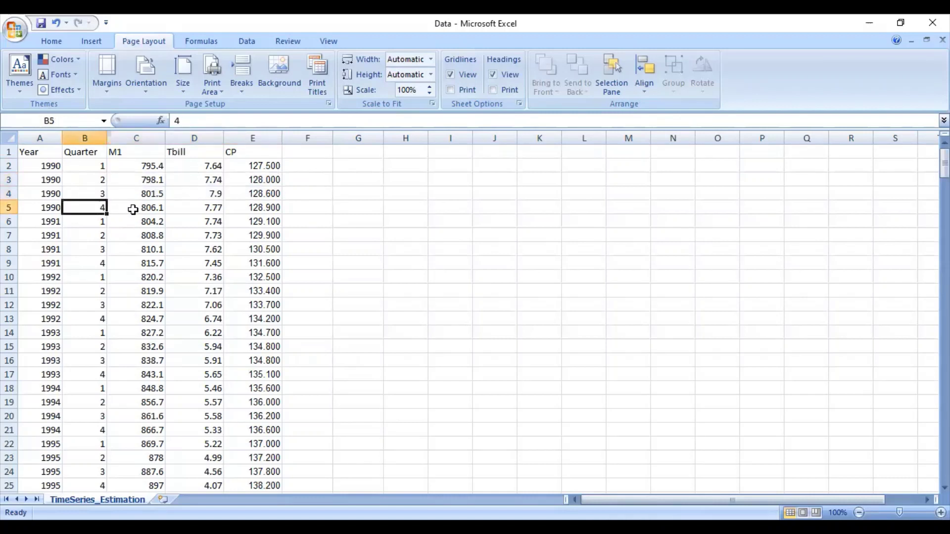
{"action": "left_click", "coordinate": [133, 209]}
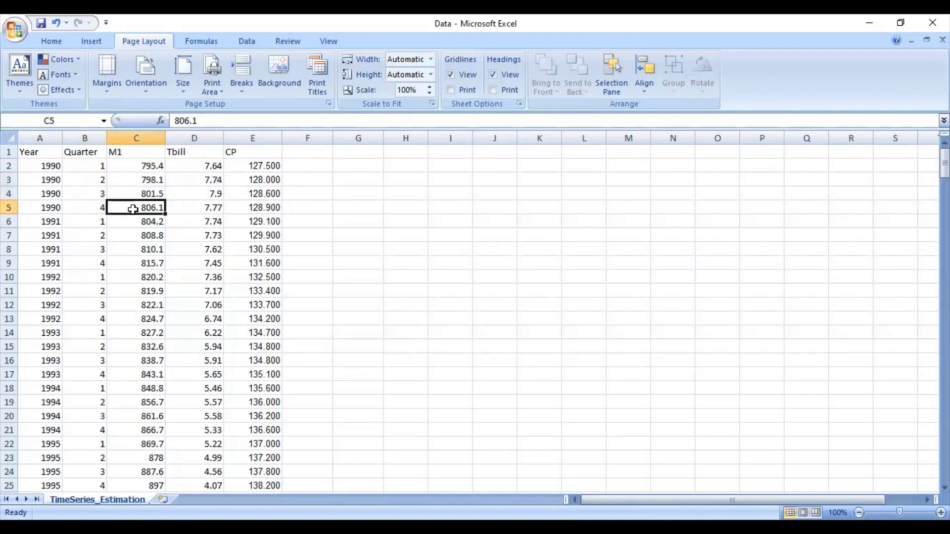
{"action": "key", "text": "shift+Right"}
{"action": "key", "text": "shift+Right"}
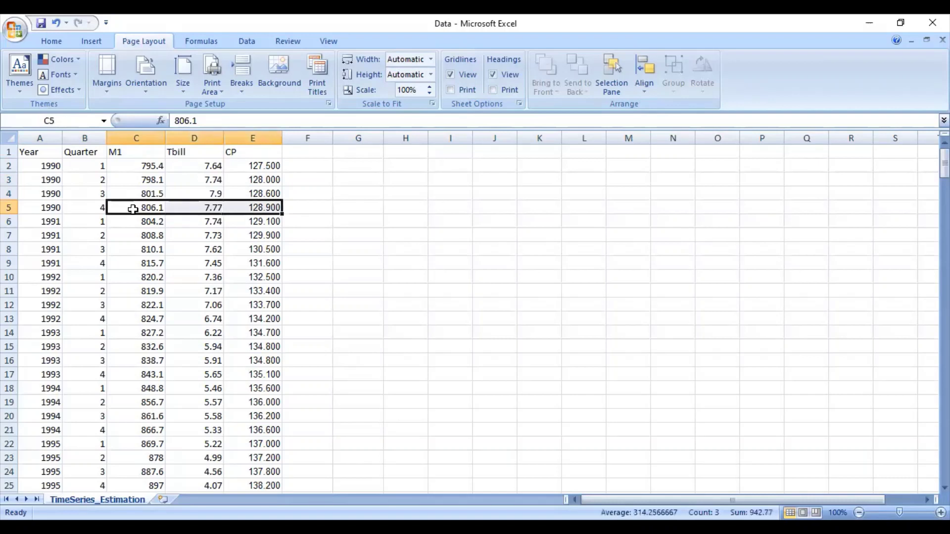
{"action": "left_click", "coordinate": [34, 211]}
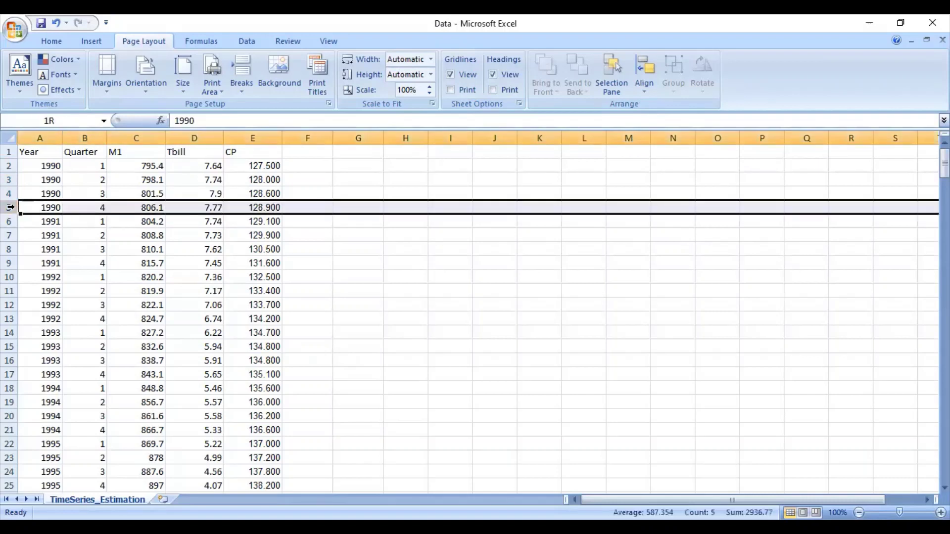
{"action": "left_click", "coordinate": [10, 207]}
{"action": "left_click", "coordinate": [377, 220]}
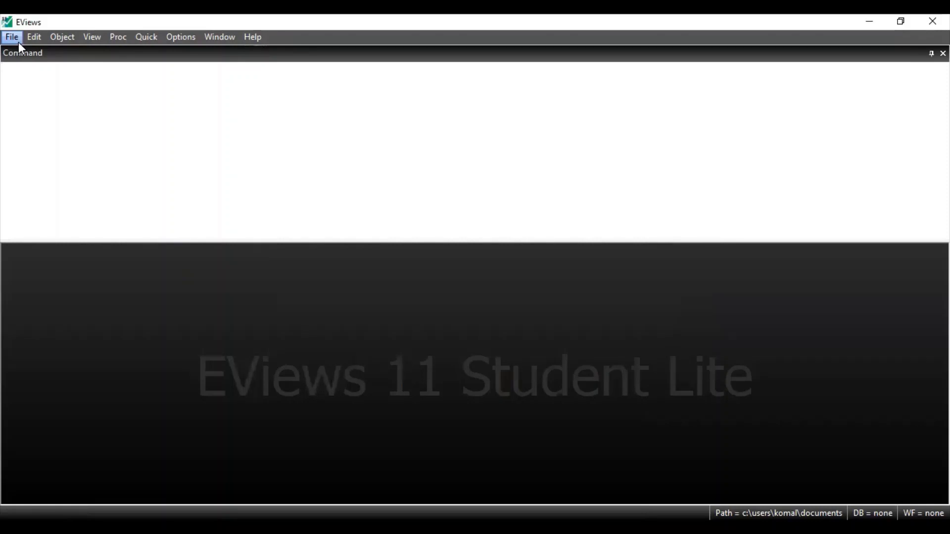
Step: Switch to EViews and open the Data Excel file from the Desktop as a foreign data workfile
{"action": "left_click", "coordinate": [18, 42]}
{"action": "mouse_move", "coordinate": [76, 64]}
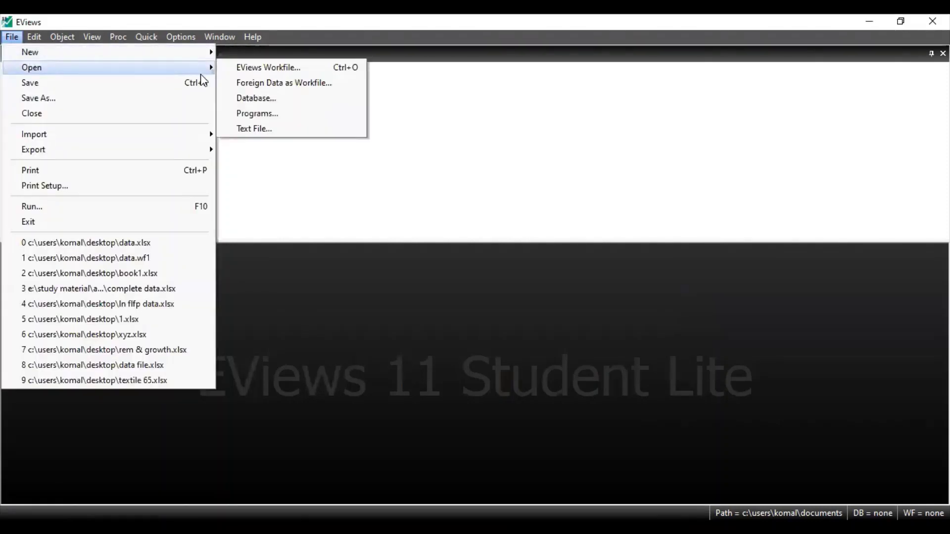
{"action": "left_click", "coordinate": [226, 85]}
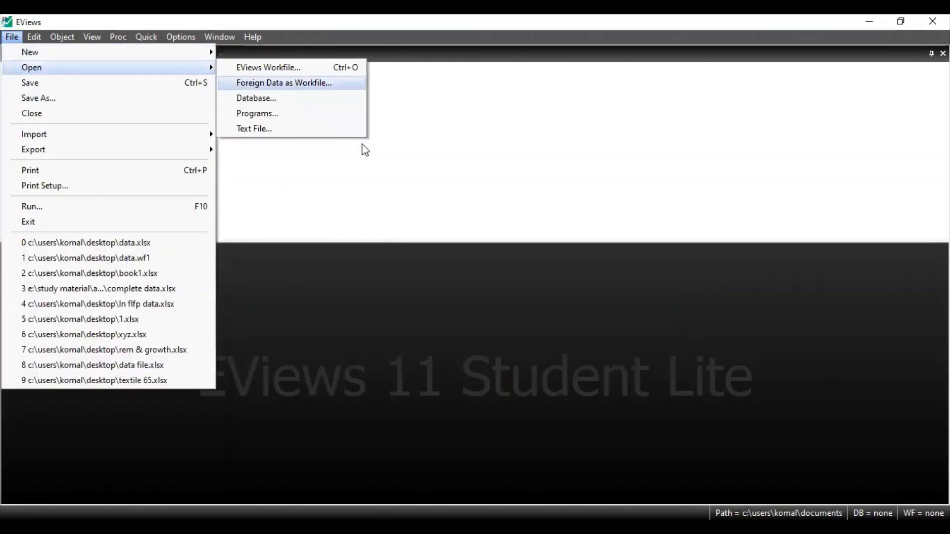
{"action": "left_click", "coordinate": [290, 203]}
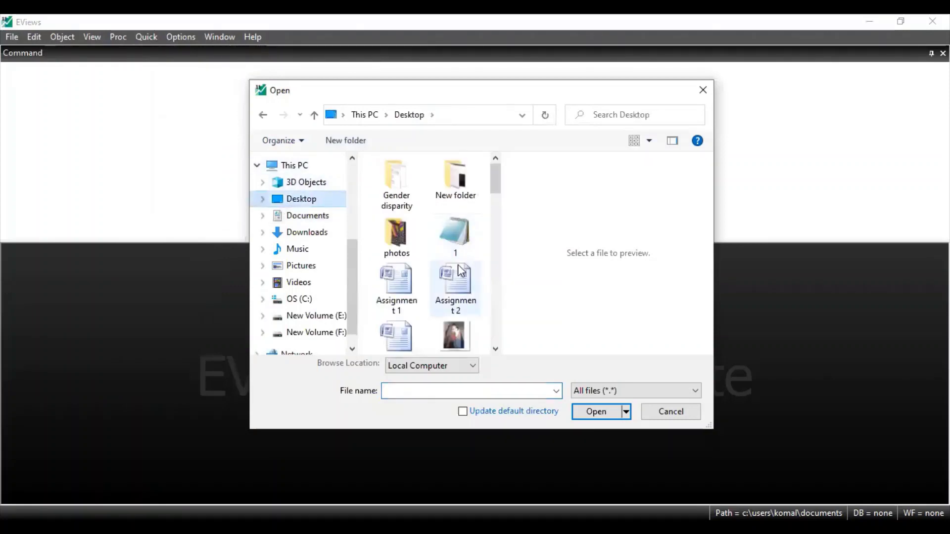
{"action": "scroll", "coordinate": [409, 277], "scroll_direction": "down", "scroll_amount": 5}
{"action": "left_click", "coordinate": [409, 306]}
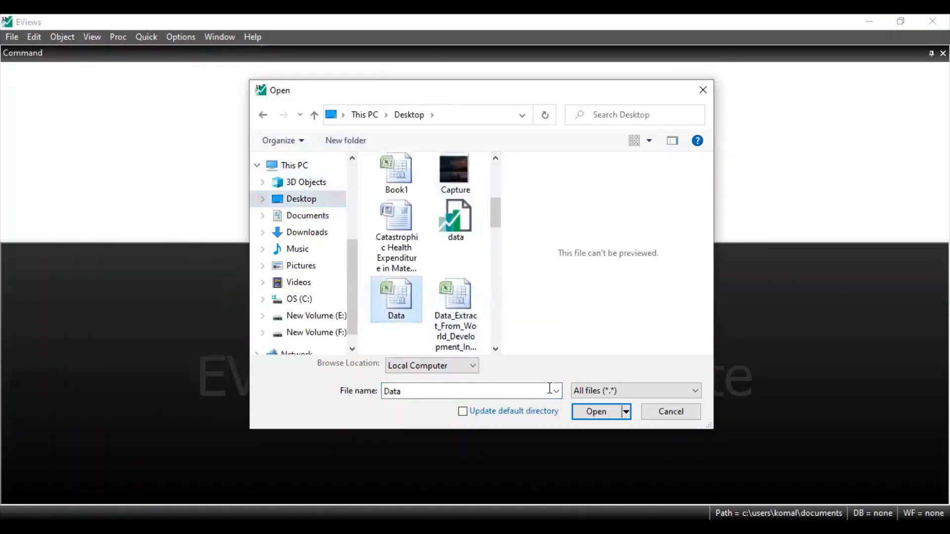
{"action": "left_click", "coordinate": [585, 420]}
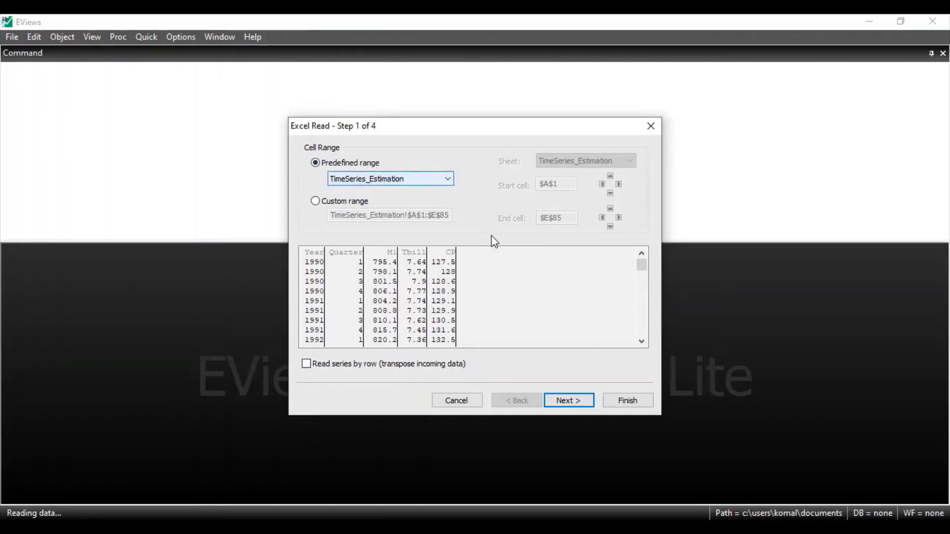
Step: Accept the predefined TimeSeries_Estimation range, set the header row type to Year, and continue to the column settings
{"action": "left_click", "coordinate": [570, 401]}
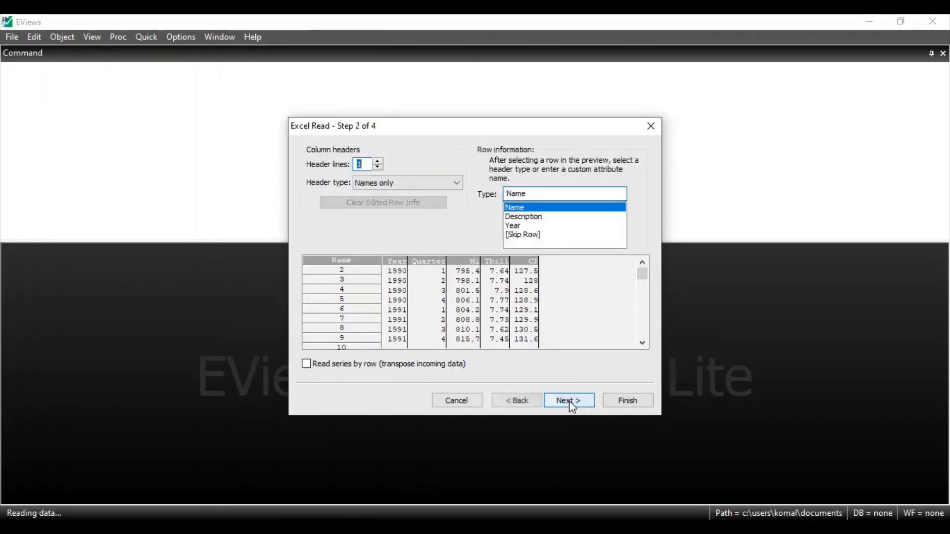
{"action": "left_click", "coordinate": [521, 227]}
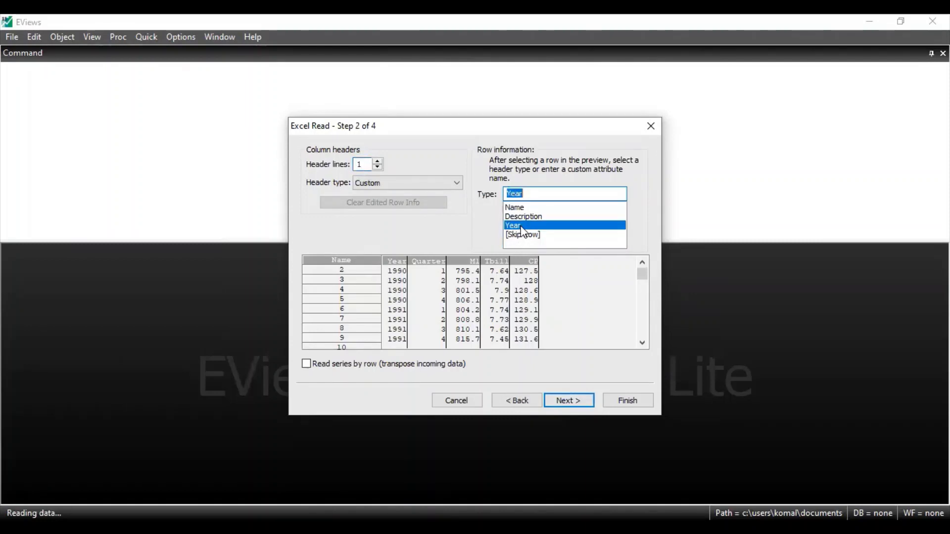
{"action": "left_click", "coordinate": [570, 402]}
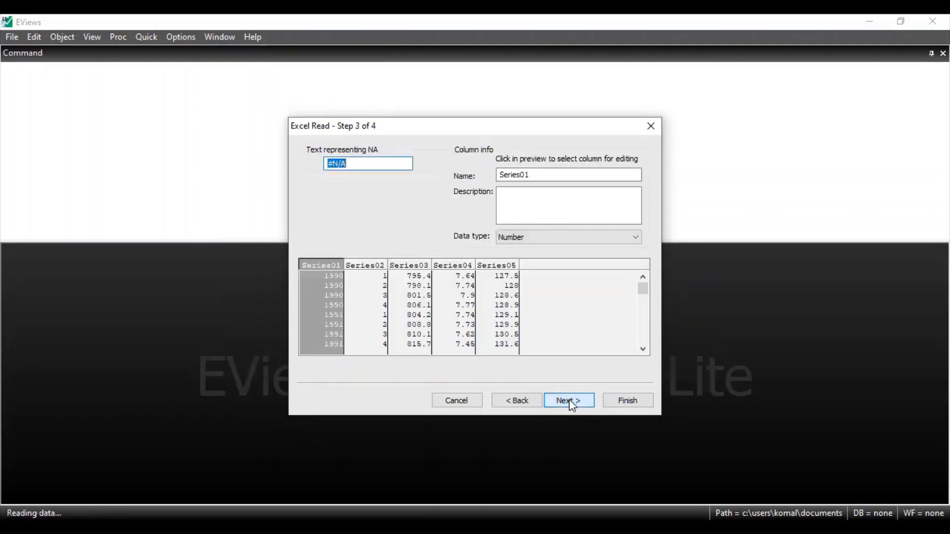
Step: Set the data type of Series01 to Date and continue to the final import stage
{"action": "left_click", "coordinate": [539, 242]}
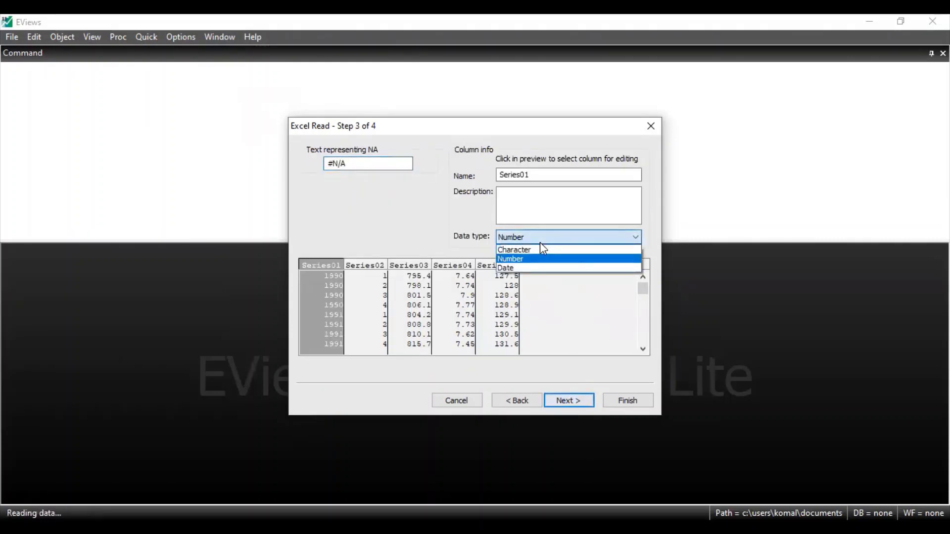
{"action": "left_click", "coordinate": [528, 267]}
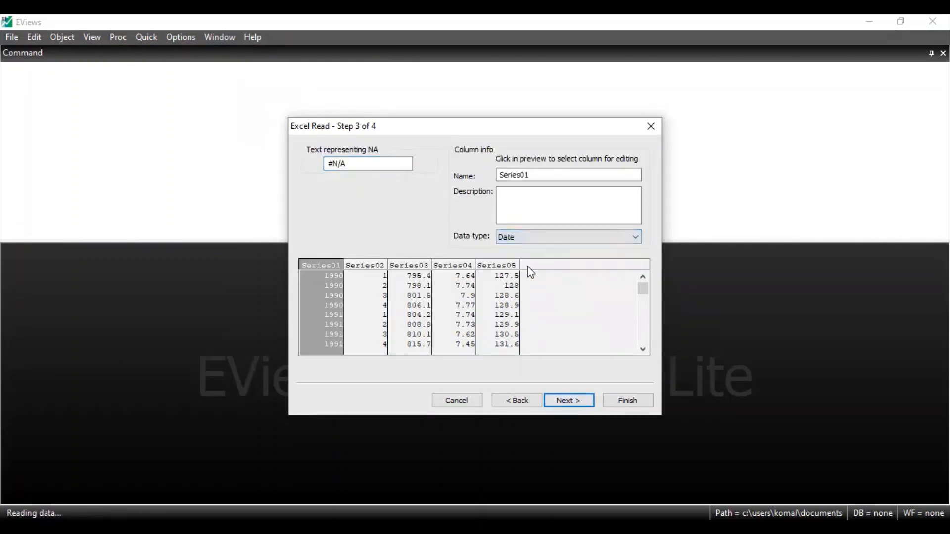
{"action": "left_click", "coordinate": [565, 399]}
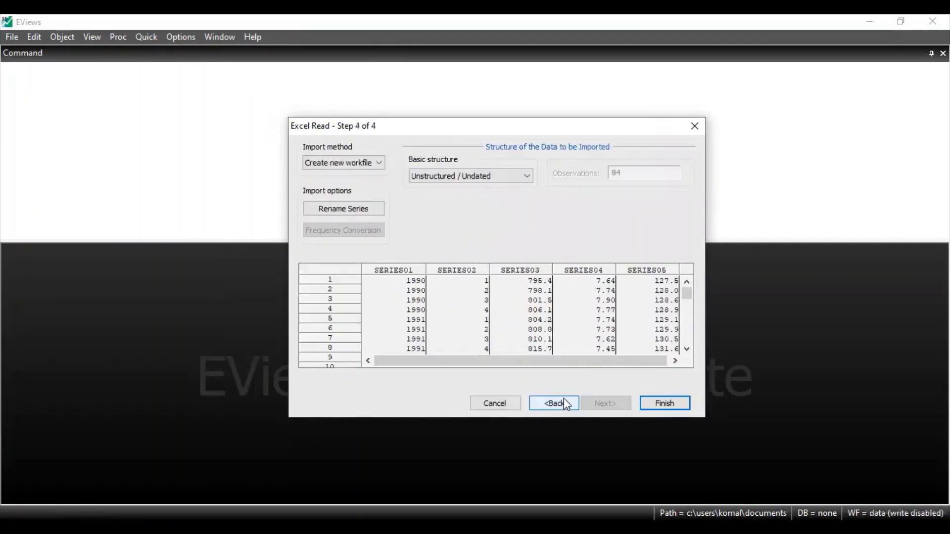
Step: Set the basic structure to Dated - regular frequency with a Quarterly frequency
{"action": "left_click", "coordinate": [500, 178]}
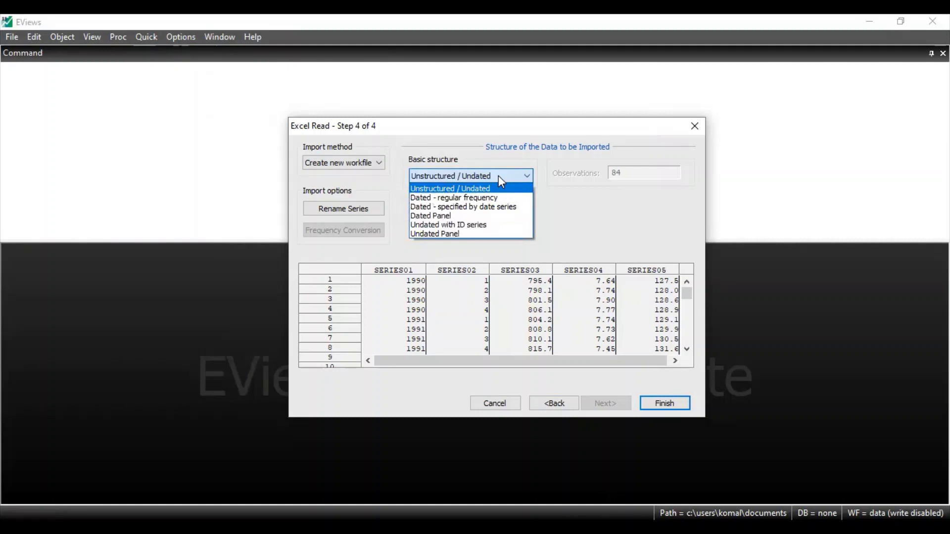
{"action": "left_click", "coordinate": [478, 201]}
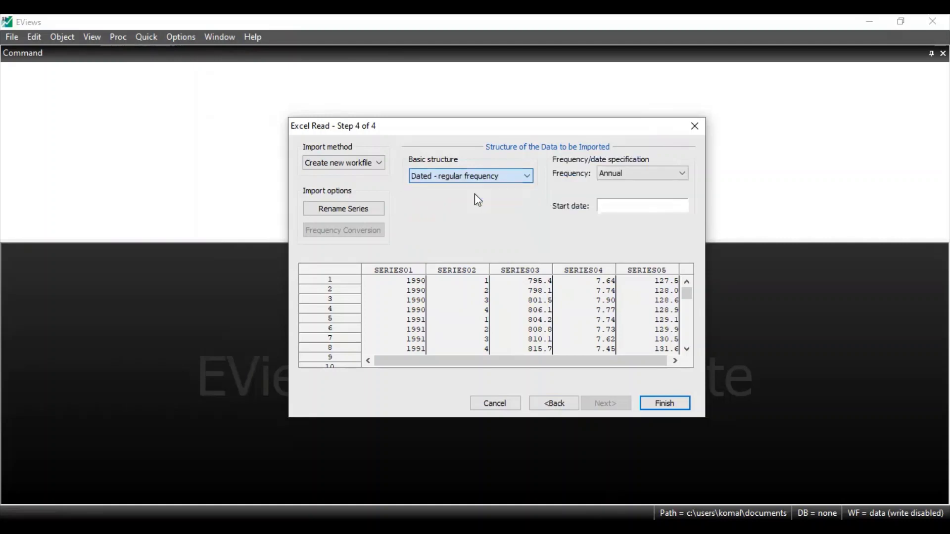
{"action": "left_click", "coordinate": [674, 178]}
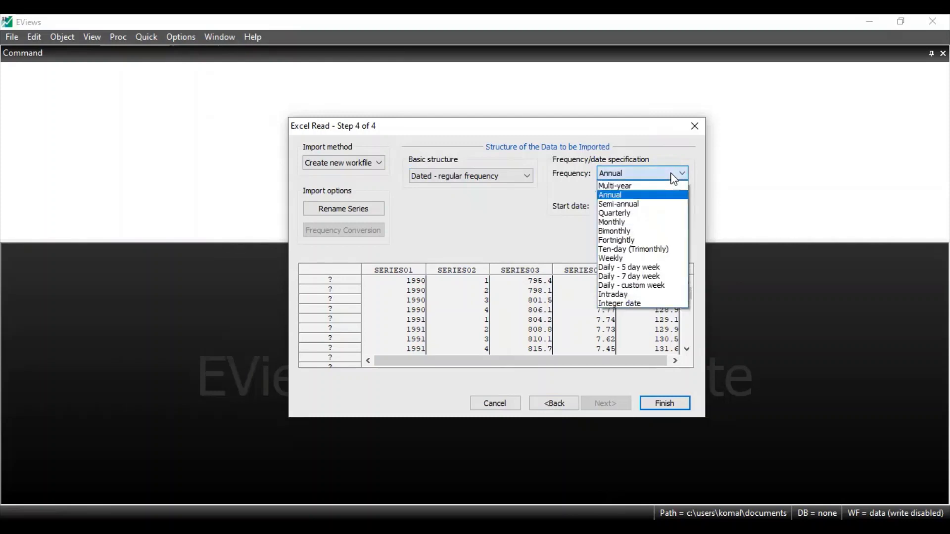
{"action": "left_click", "coordinate": [643, 215]}
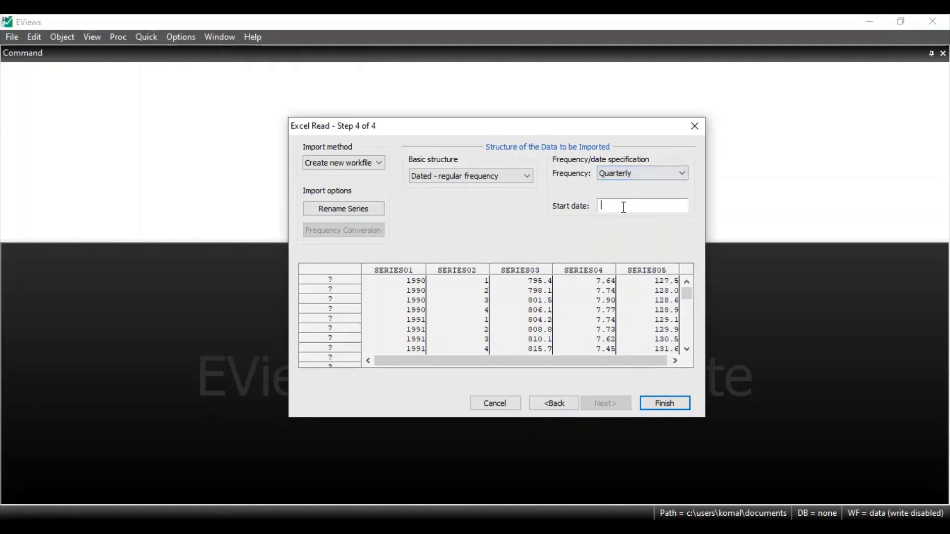
Step: Preview the quarterly dating with 1990 as the start date and clear the start date again
{"action": "left_click", "coordinate": [625, 207]}
{"action": "type", "text": "1990"}
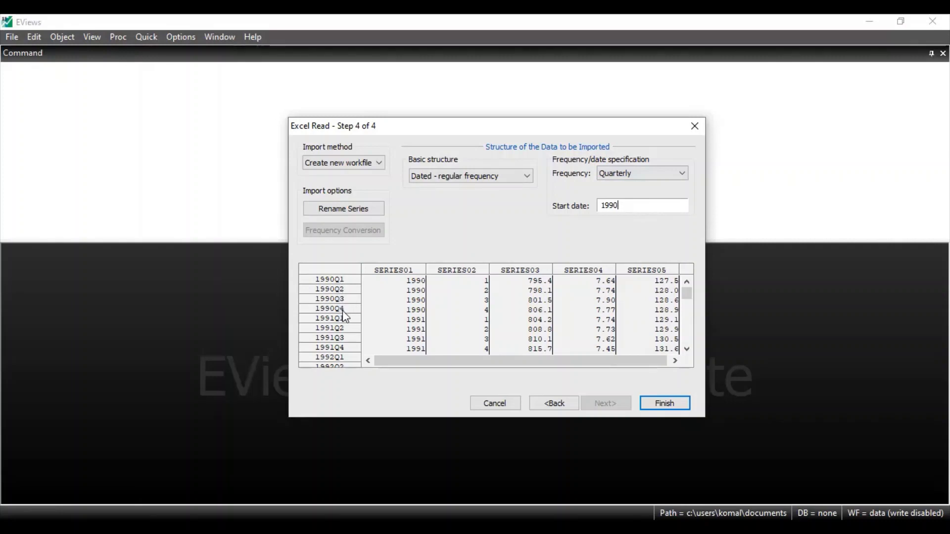
{"action": "left_click", "coordinate": [620, 207]}
{"action": "key", "text": "BackSpace"}
{"action": "key", "text": "BackSpace"}
{"action": "key", "text": "BackSpace"}
{"action": "key", "text": "BackSpace"}
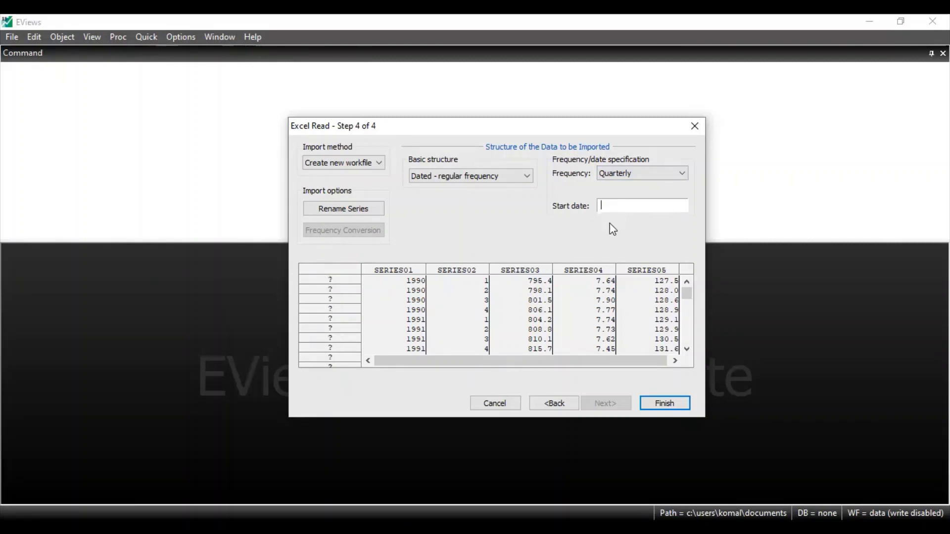
Step: Keep the Quarterly frequency with start date 1990 and finish the import without linking the series to the external source
{"action": "left_click", "coordinate": [654, 184]}
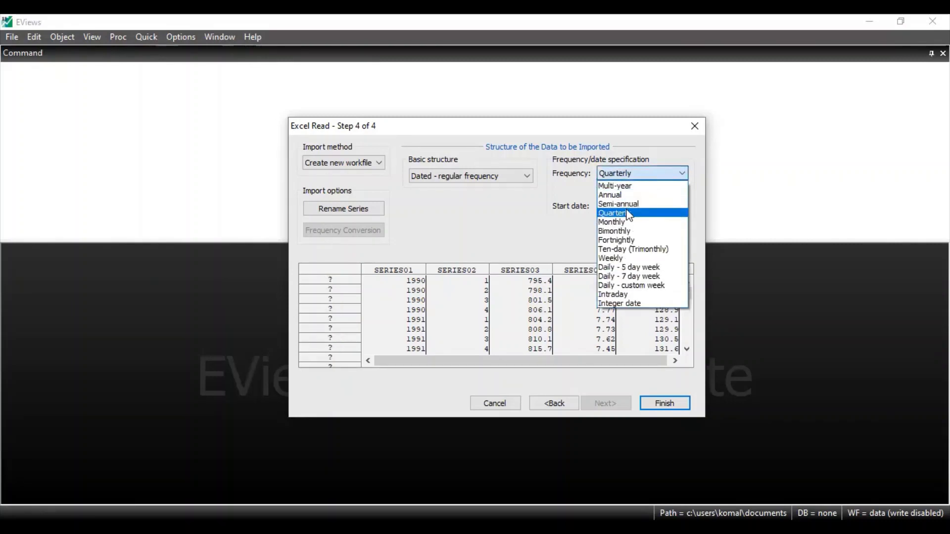
{"action": "left_click", "coordinate": [627, 217]}
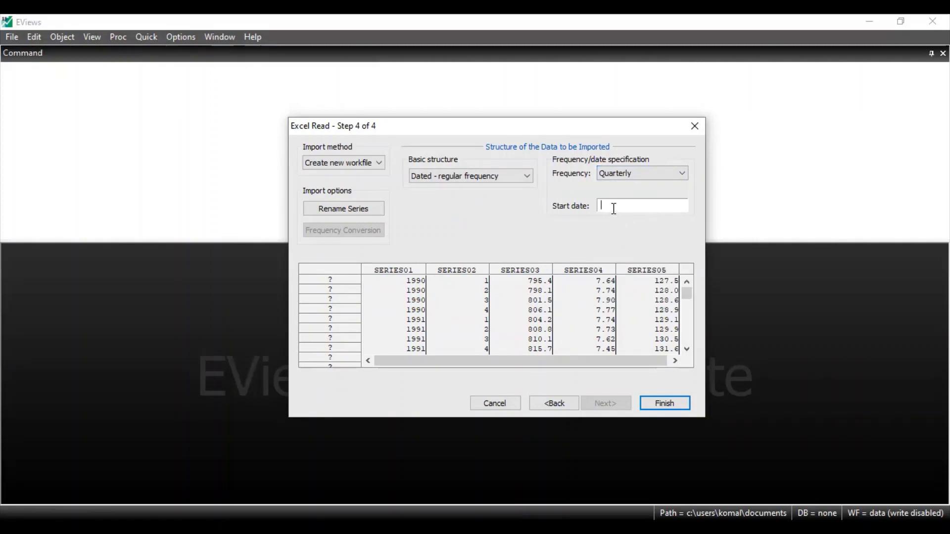
{"action": "left_click", "coordinate": [614, 208]}
{"action": "type", "text": "1990"}
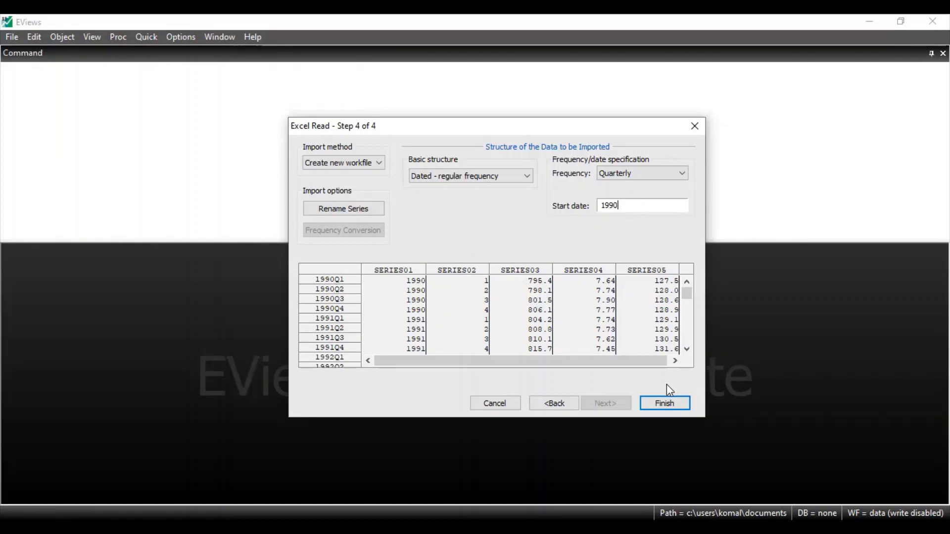
{"action": "left_click", "coordinate": [657, 402]}
{"action": "left_click", "coordinate": [495, 298]}
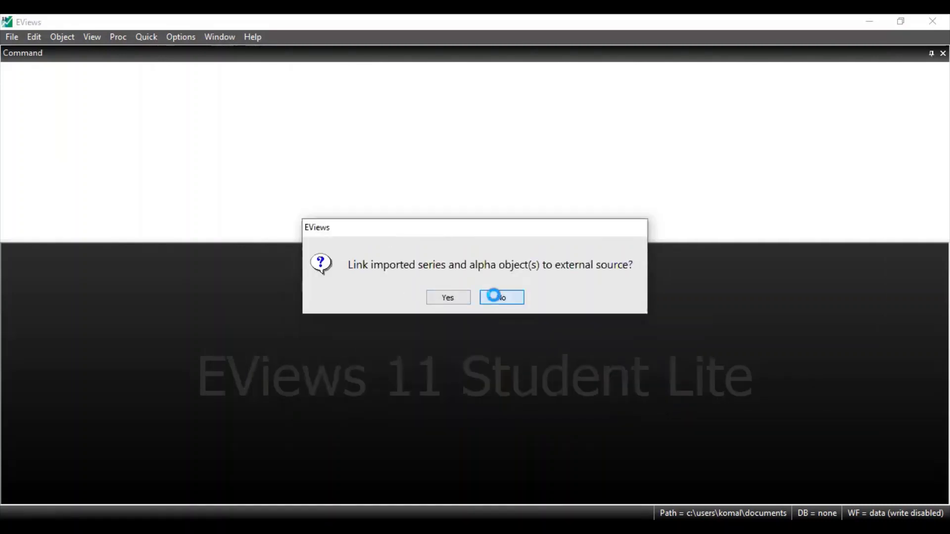